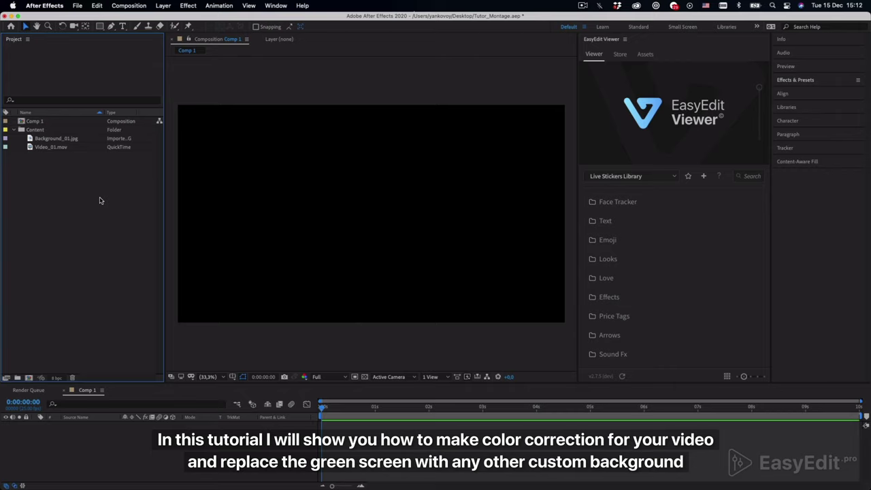
- Drag Video_01.mov from the Project panel into Comp 1 as a new layer
click(75, 151)
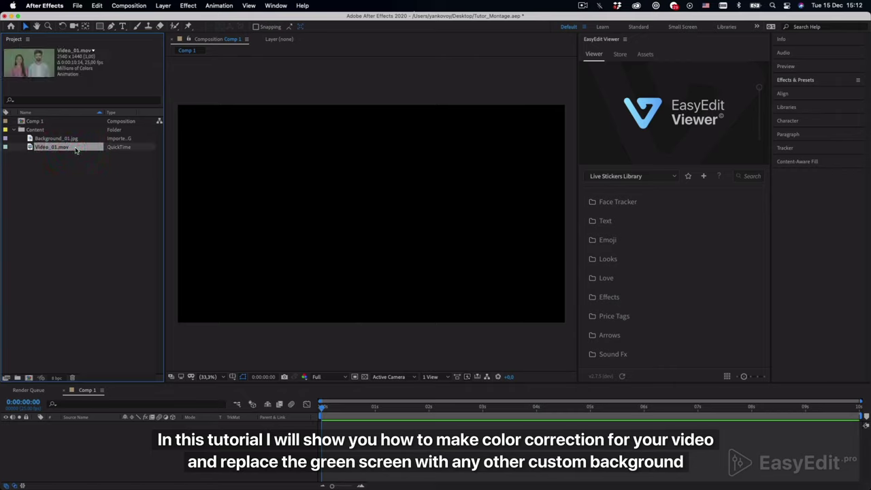
drag(74, 148, 145, 442)
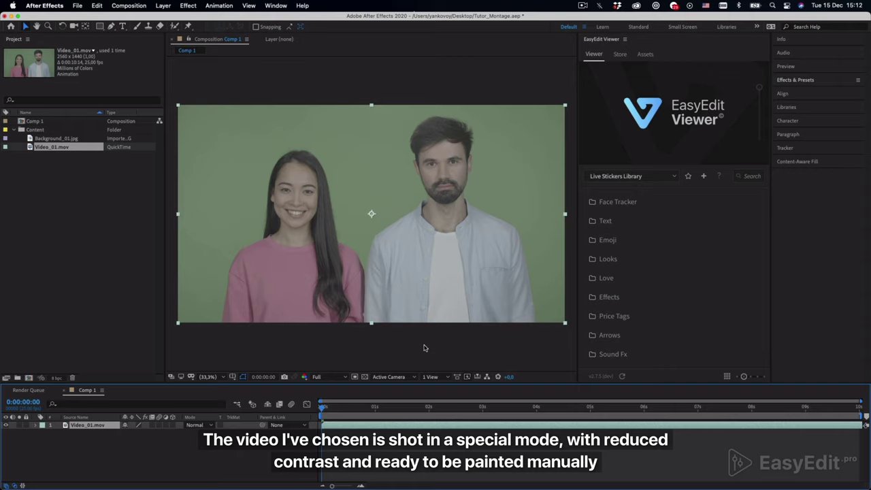
- Search 'lumet' in Effects & Presets and apply Lumetri Color to the Video_01.mov layer
click(807, 81)
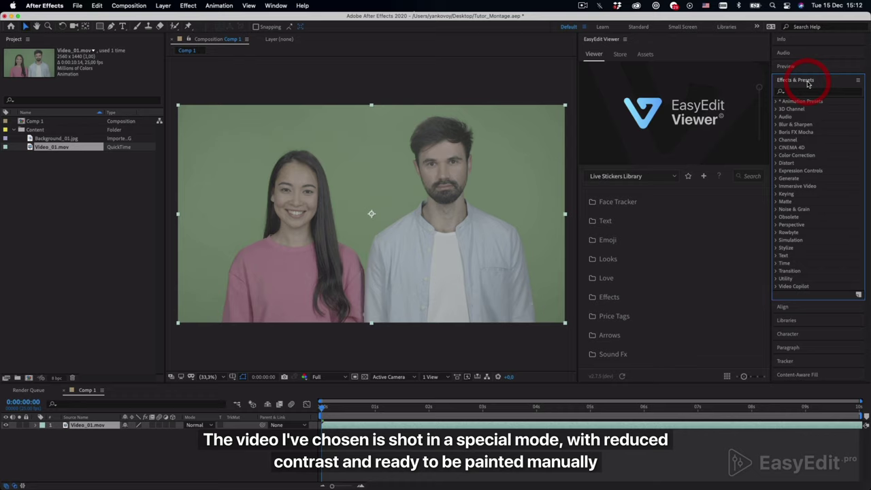
click(803, 91)
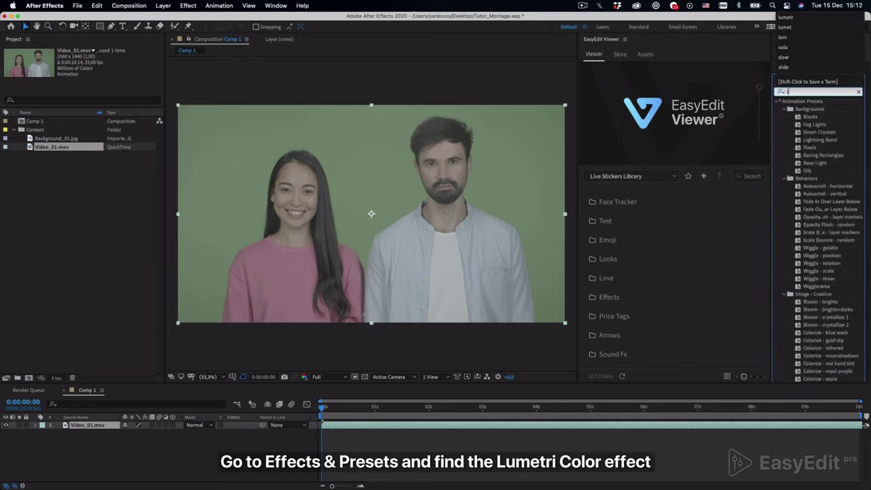
text(lumet)
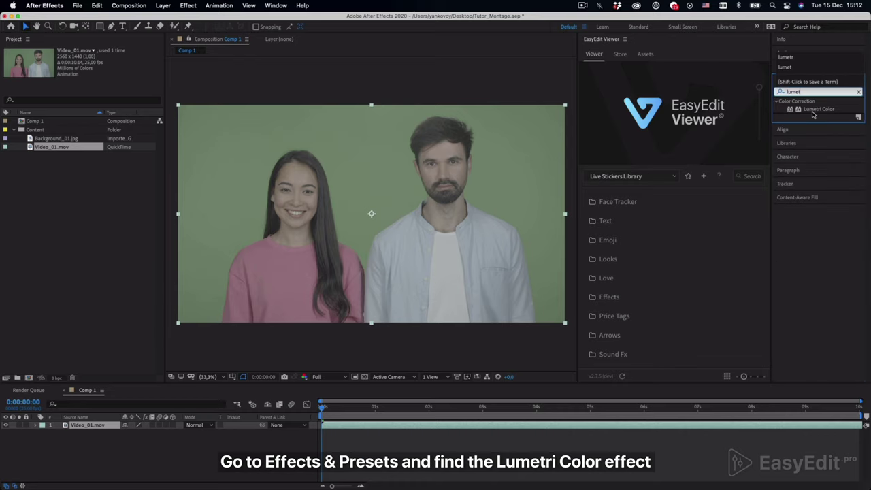
click(825, 109)
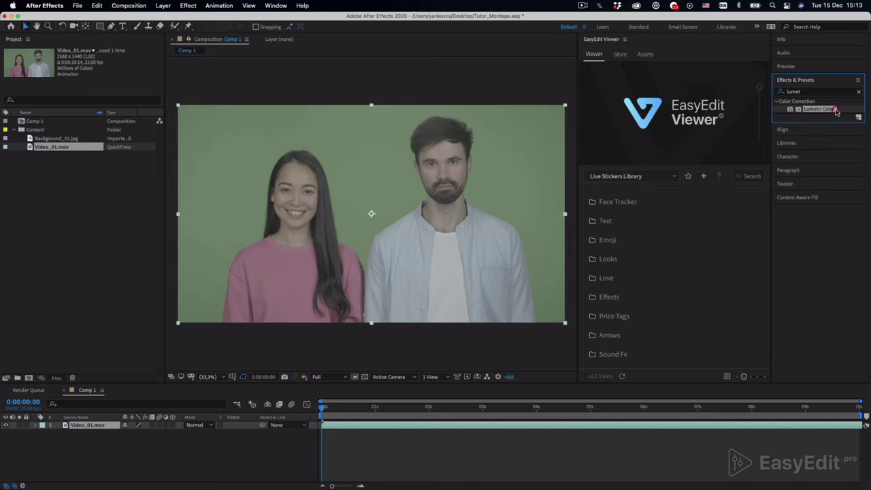
double_click(835, 110)
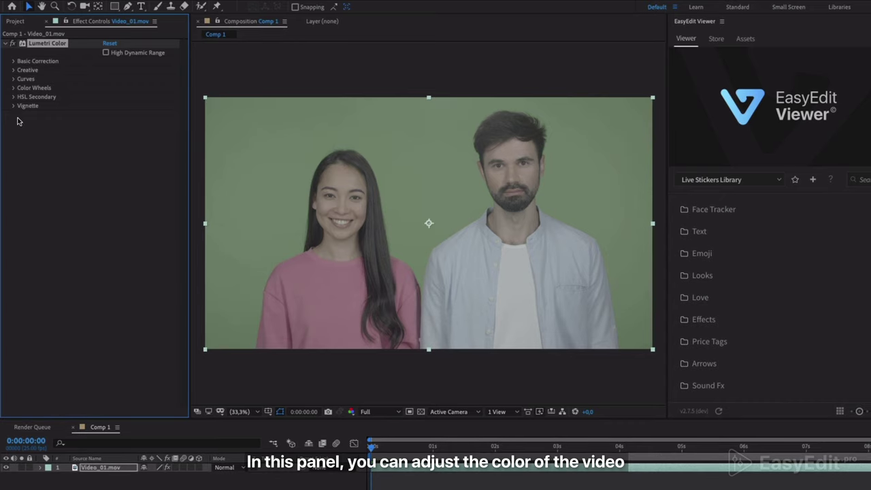
- Set the Lumetri Basic Correction Input LUT to ALEXA_Default_LogC2Rec709
click(14, 61)
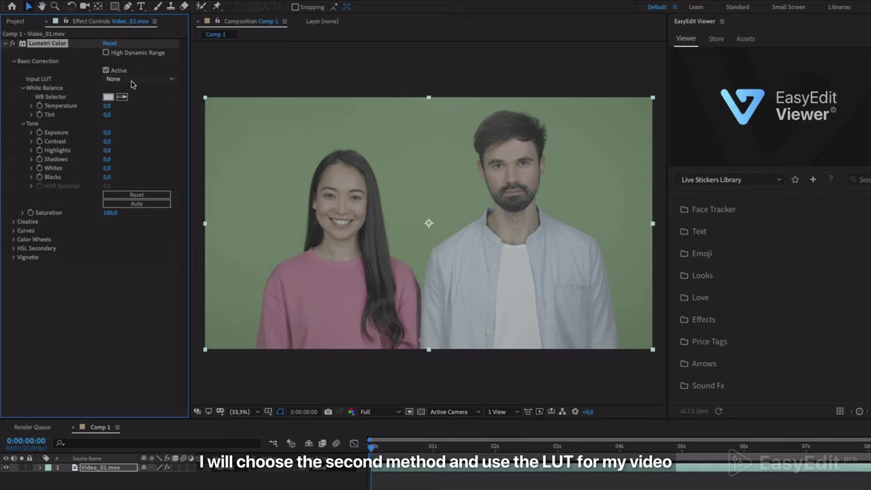
click(131, 84)
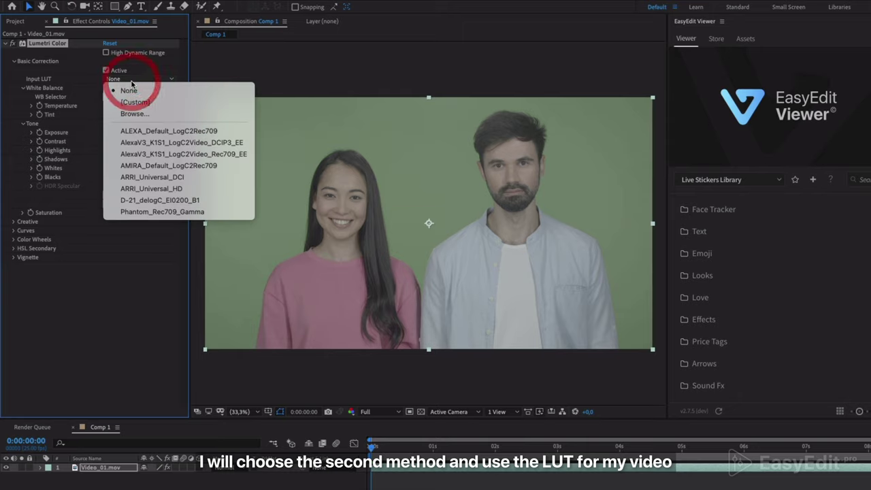
click(221, 131)
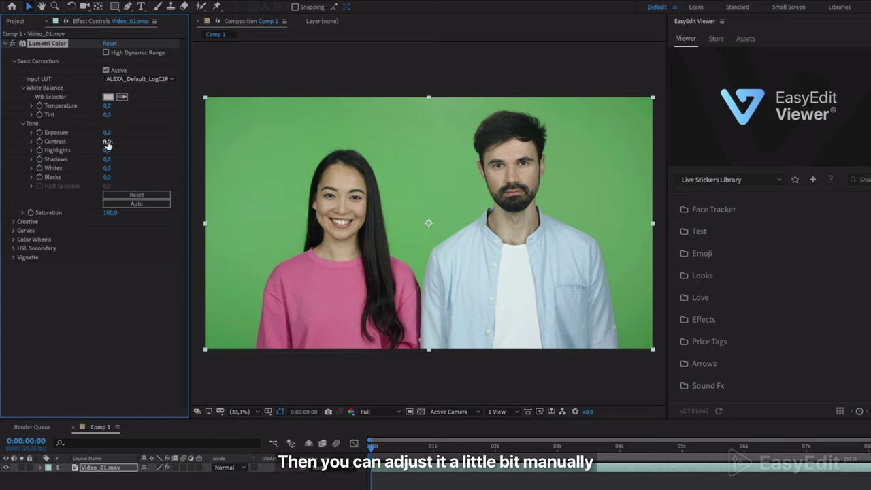
- Set Lumetri Contrast to -3 and Highlights to 7
key(period)
key(period)
key(period)
mouse_move(295, 173)
mouse_down()
mouse_move(586, 182)
mouse_move(608, 198)
mouse_up()
key(v)
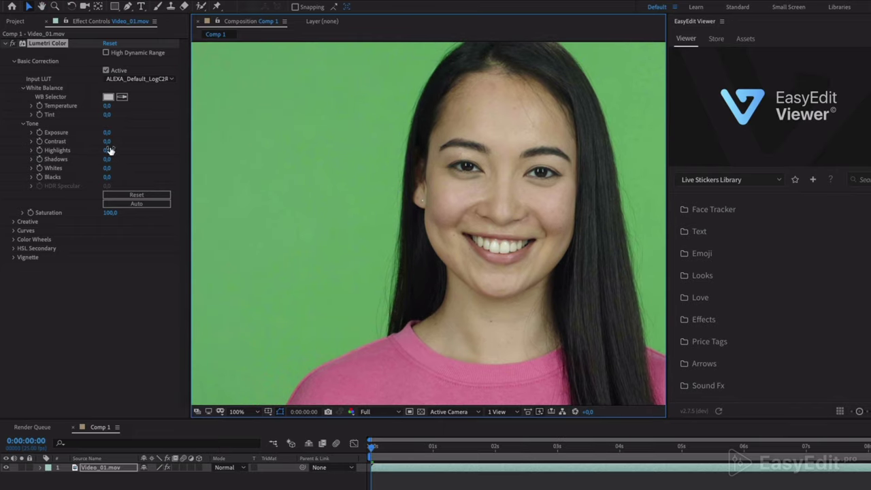
click(107, 142)
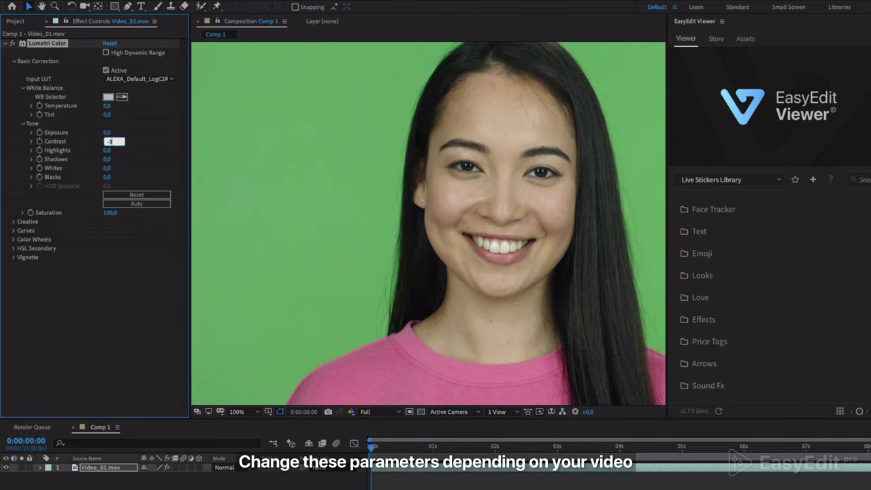
key(Return)
click(106, 149)
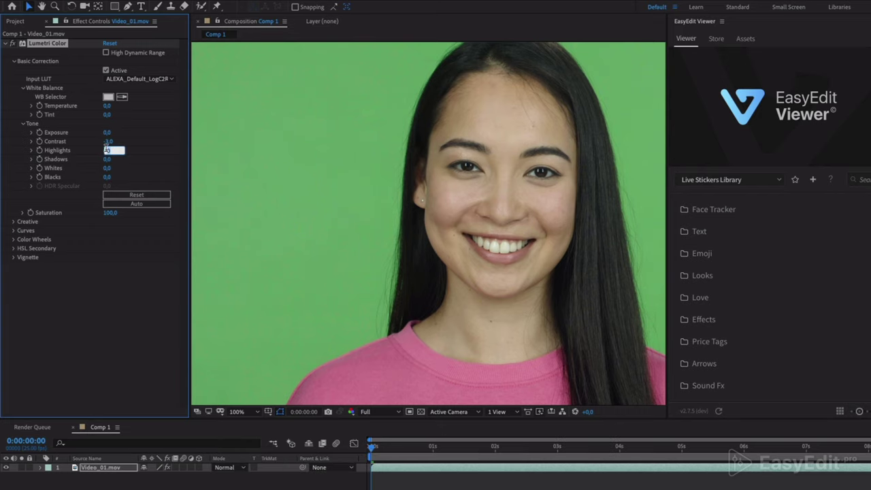
text(7)
key(Return)
- Set Lumetri Shadows to -25, Whites to -10 and Blacks to -11
click(107, 159)
text(-25)
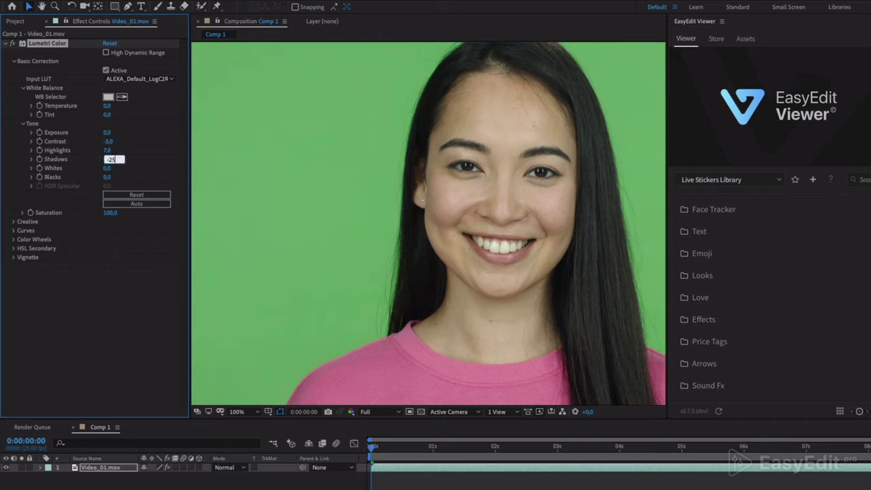
key(Return)
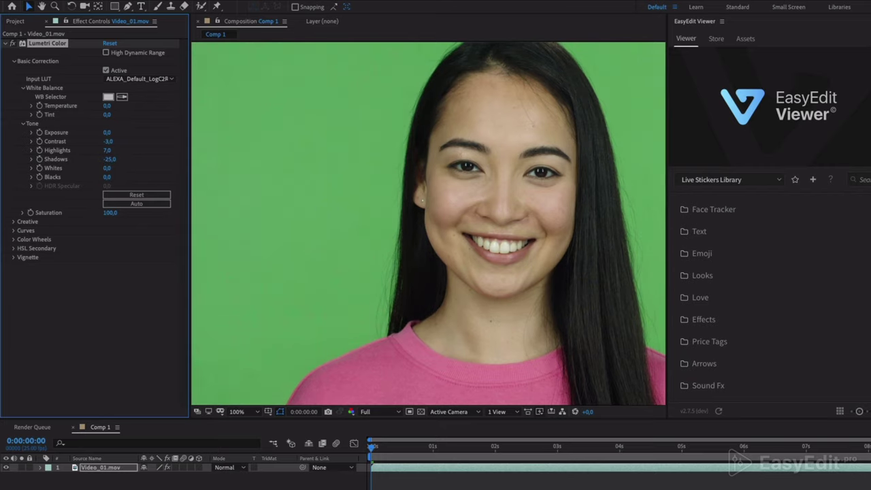
click(106, 168)
key(Return)
click(109, 177)
text(-11)
key(Return)
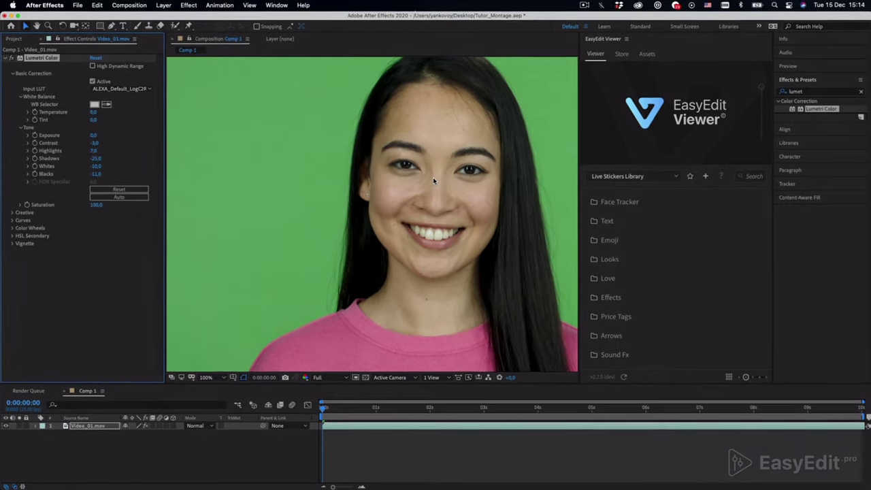
scroll(432, 181, down, 2)
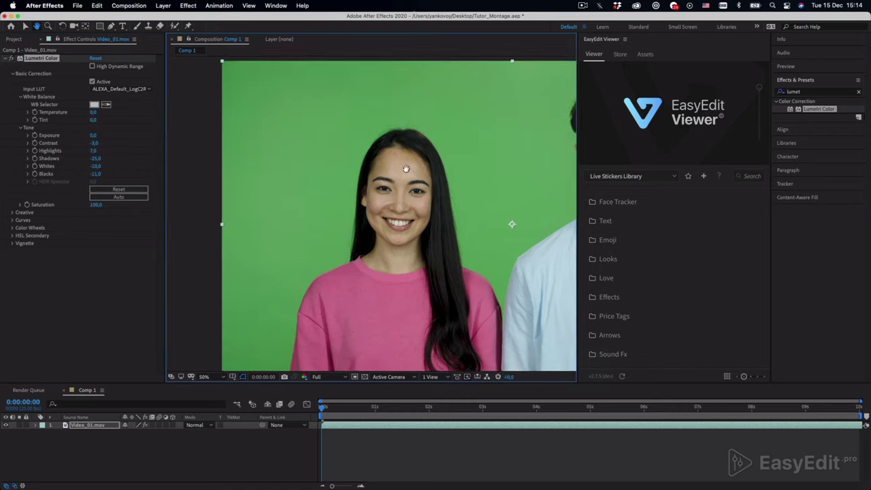
scroll(408, 171, down, 1)
scroll(422, 175, down, 1)
drag(423, 176, 419, 179)
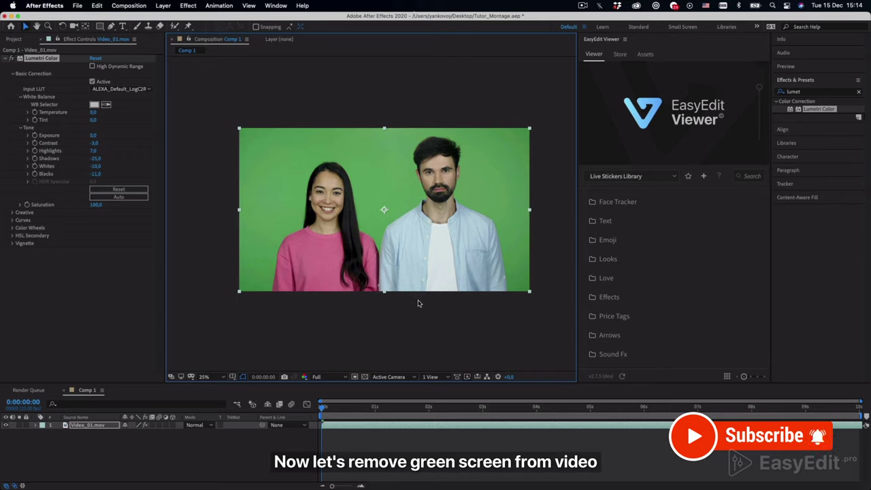
- Search 'key' and apply Keylight (1.2) to the Video_01.mov layer
click(782, 92)
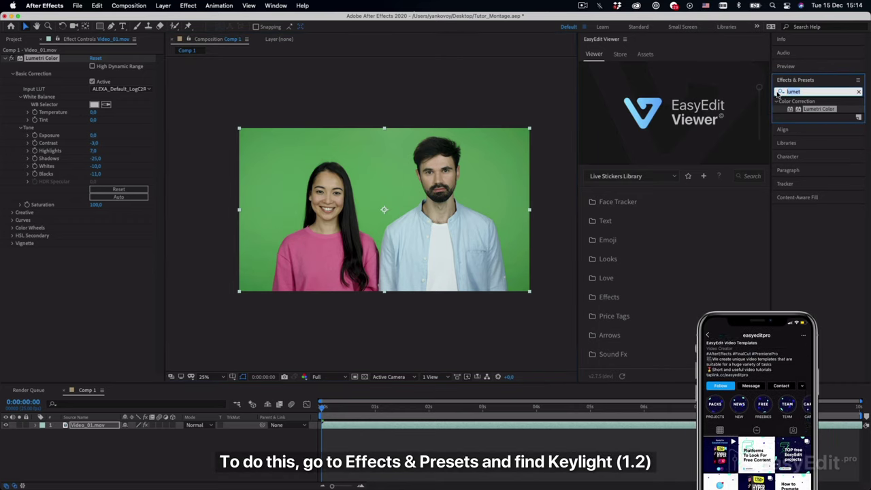
text(key)
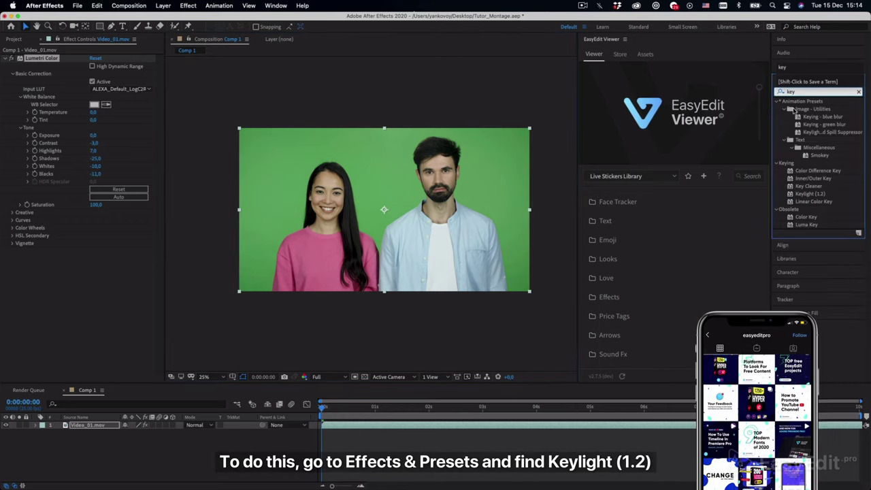
click(810, 194)
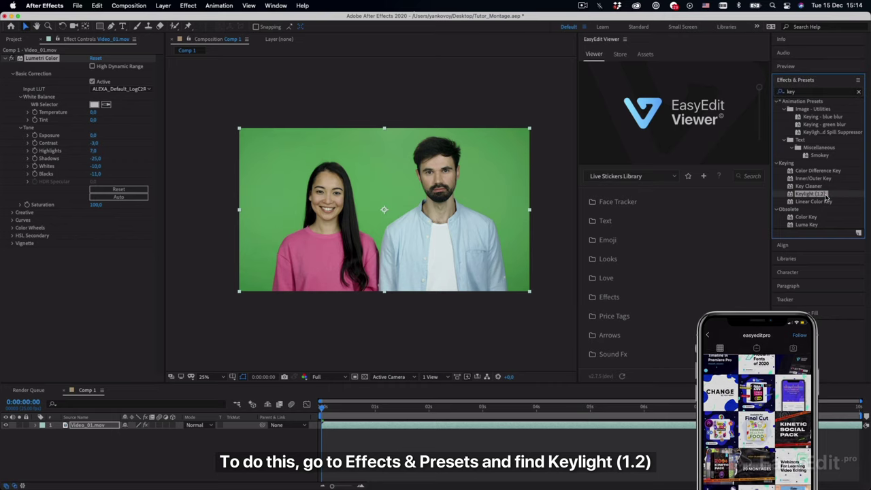
double_click(825, 196)
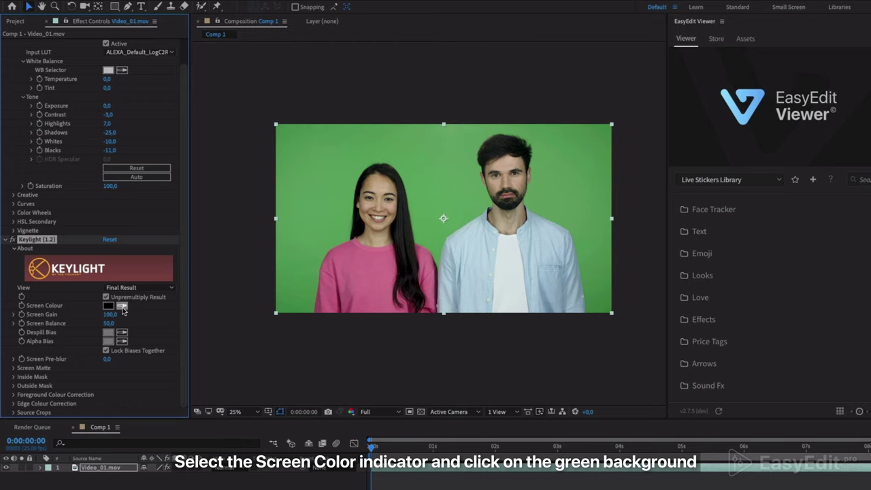
- Sample the green background as Keylight's Screen Colour and check the key against the transparency grid
click(122, 306)
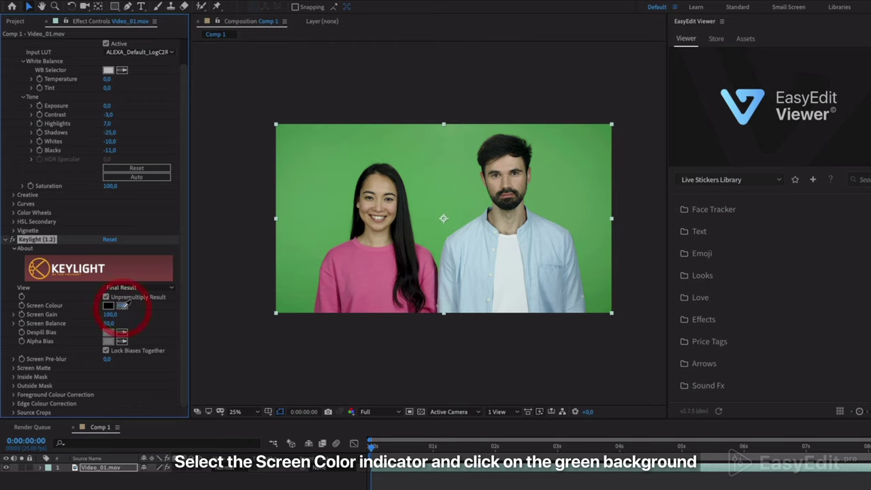
click(342, 164)
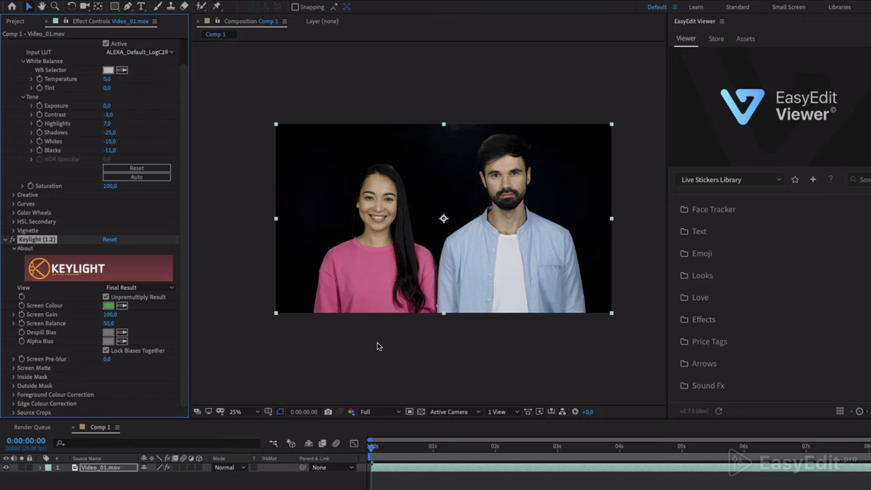
click(421, 412)
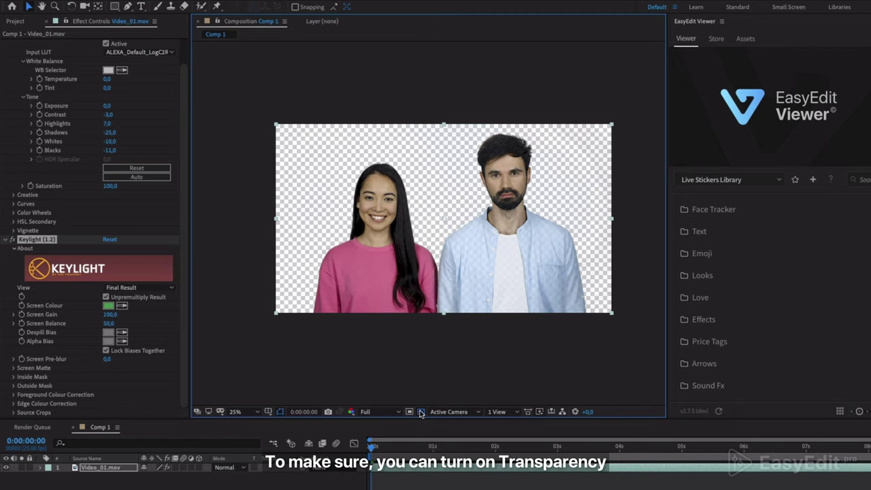
click(421, 412)
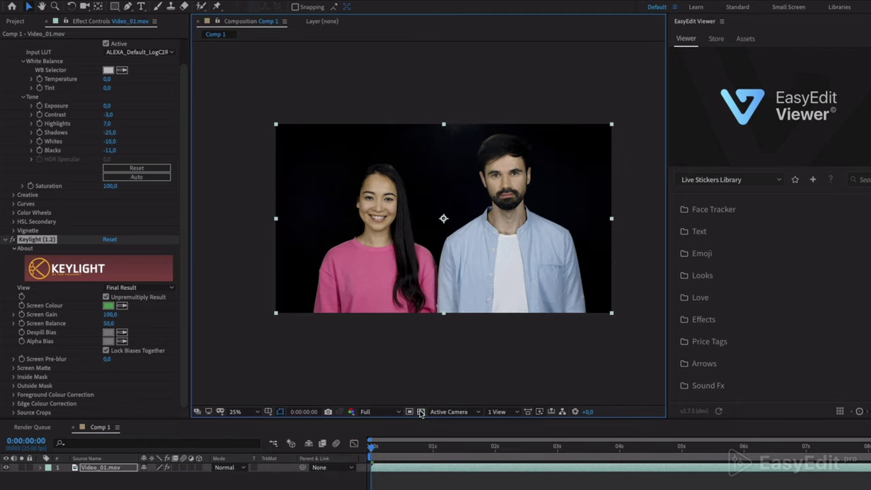
key(period)
drag(501, 138, 476, 235)
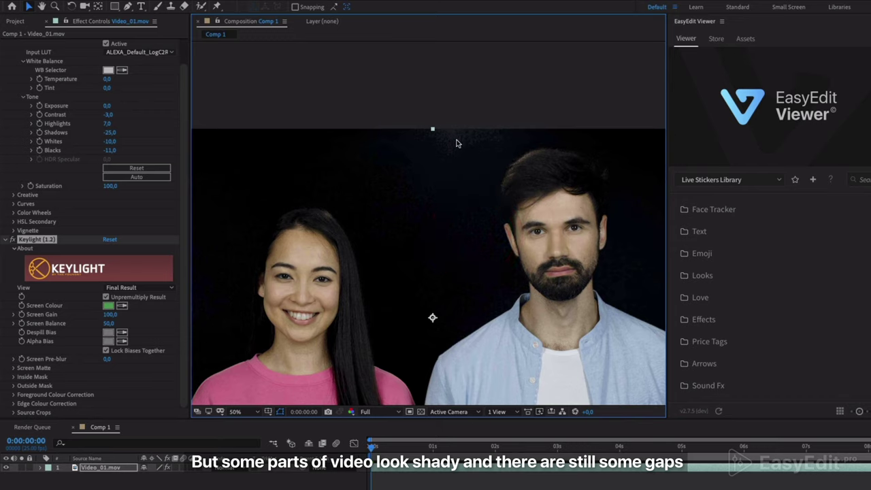
- Switch Keylight's View to Screen Matte and expand the Screen Matte settings
click(169, 287)
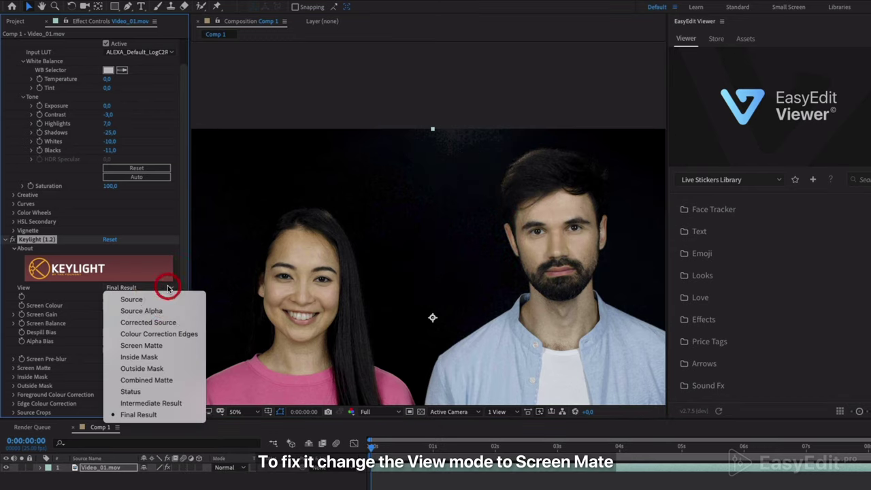
click(166, 347)
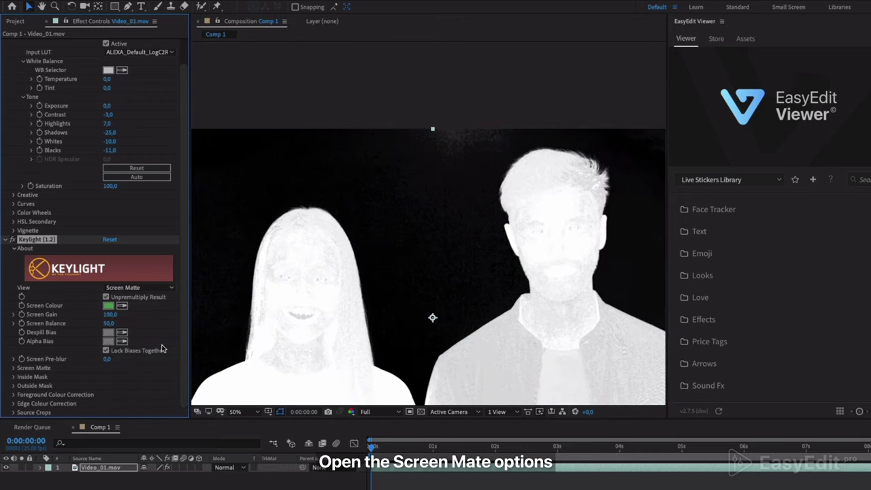
click(13, 359)
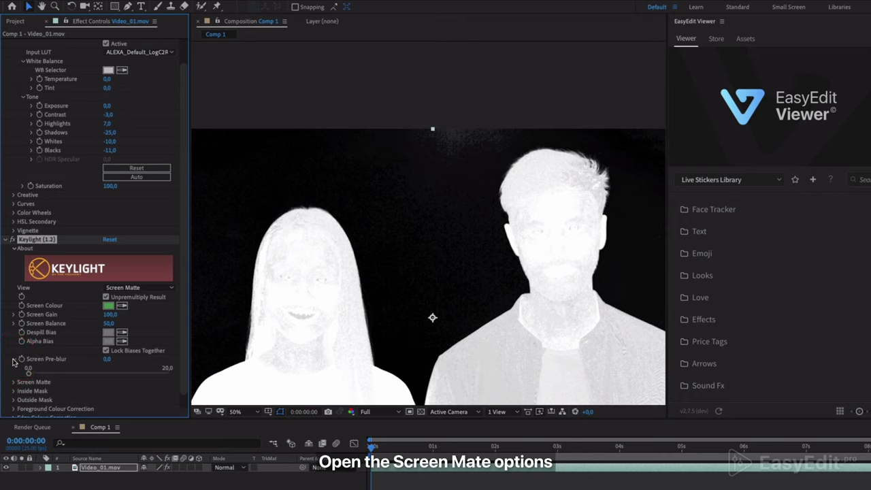
click(12, 359)
click(13, 367)
scroll(12, 371, down, 1)
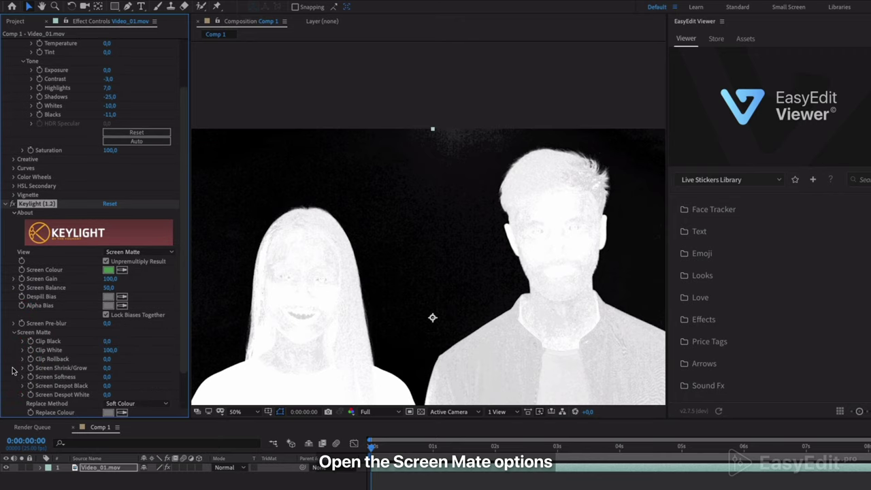
scroll(12, 371, down, 1)
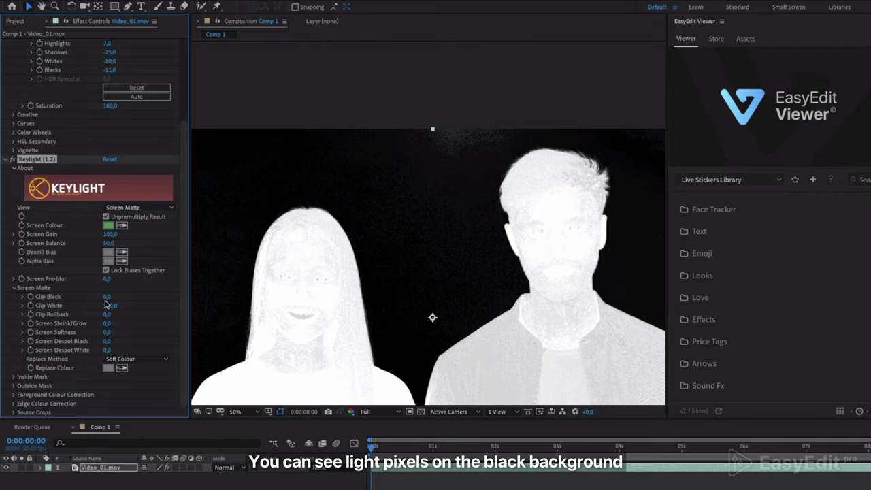
- Set Clip Black to 18 and Clip White to 64 for a clean black-and-white matte
drag(108, 302, 113, 298)
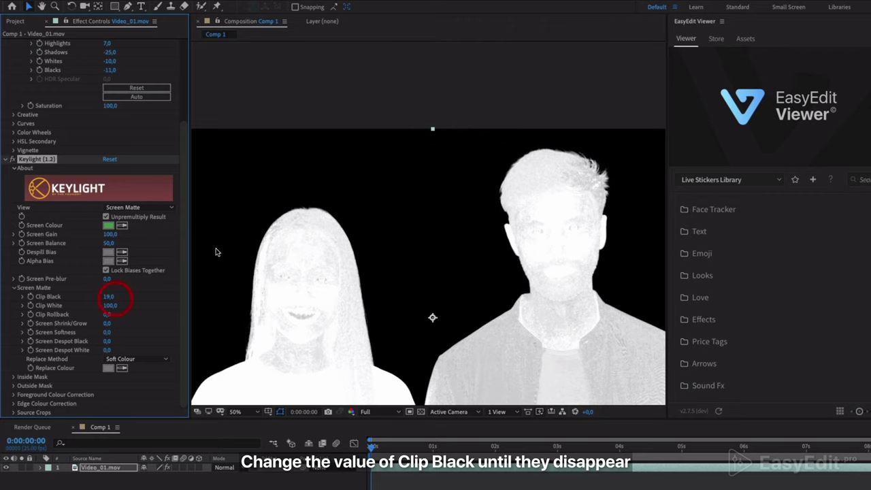
scroll(422, 158, up, 1)
drag(455, 154, 455, 202)
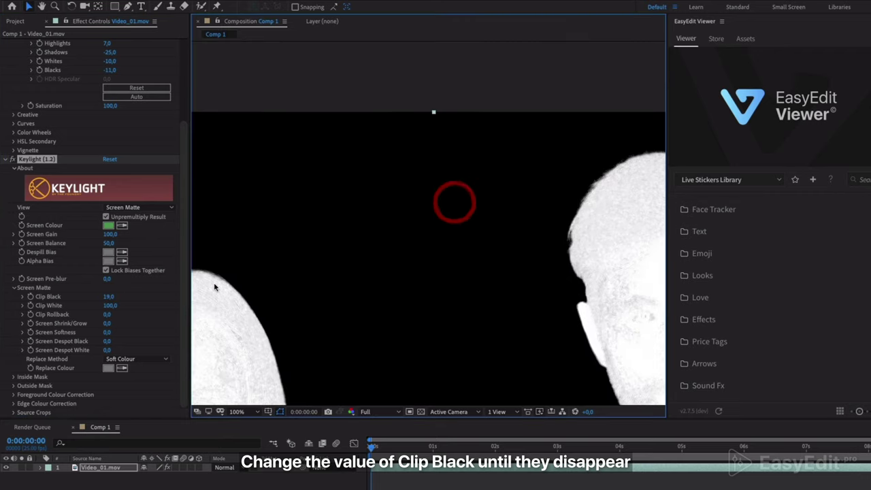
drag(108, 297, 107, 298)
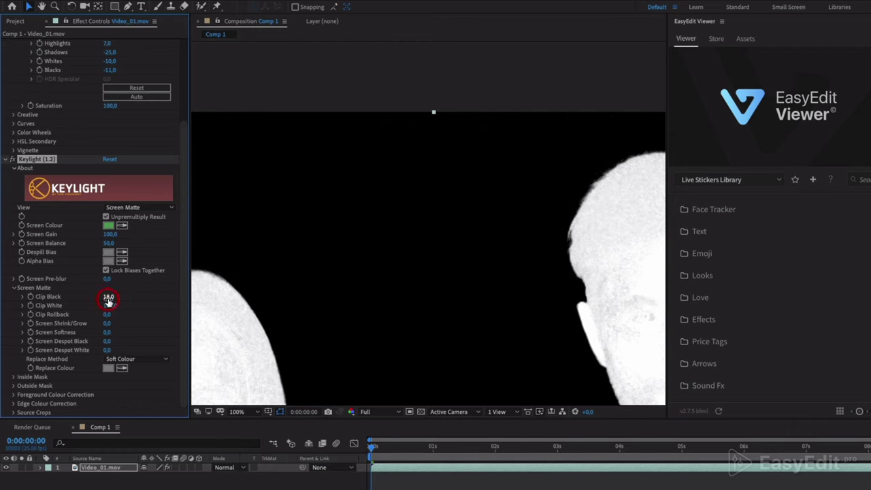
mouse_move(323, 315)
mouse_down()
mouse_move(410, 247)
mouse_move(481, 173)
mouse_up()
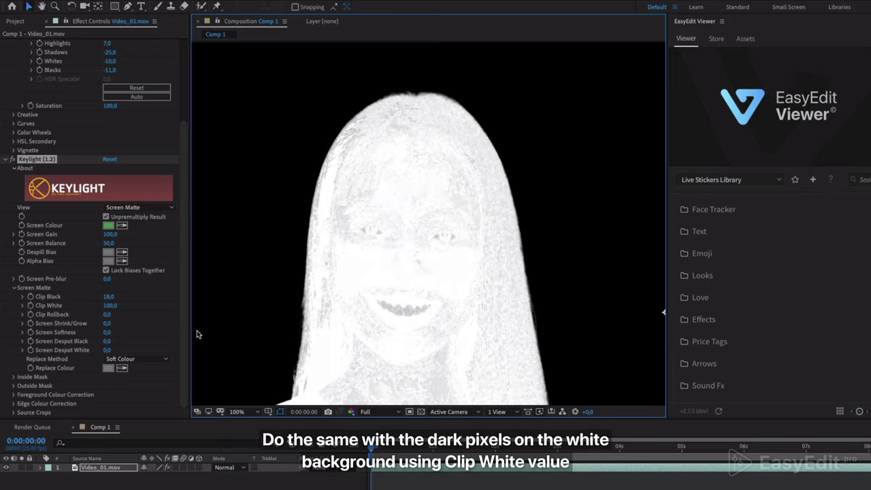
drag(110, 305, 100, 312)
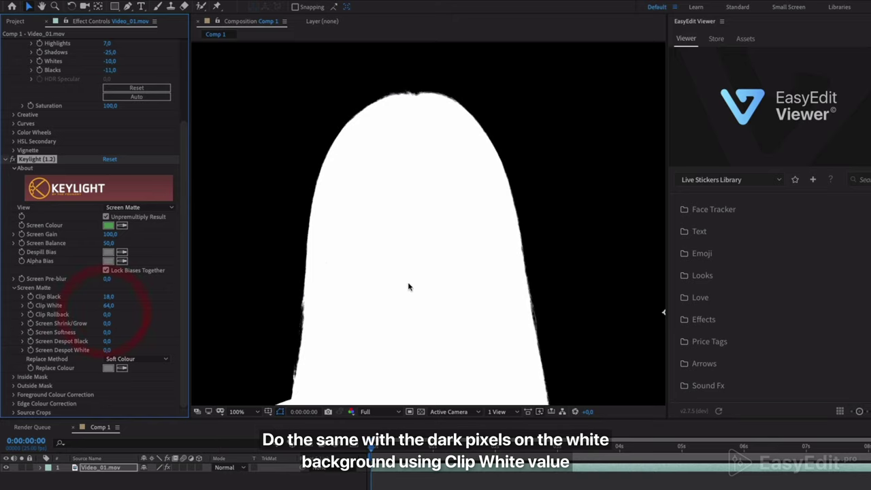
scroll(408, 287, down, 4)
mouse_move(520, 300)
mouse_down()
mouse_move(467, 297)
mouse_move(468, 283)
mouse_up()
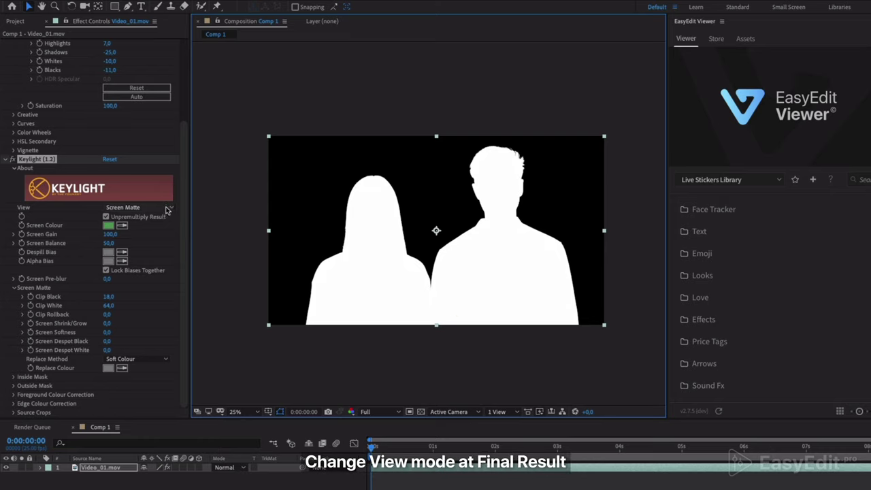
- Switch Keylight's View back to Final Result and zoom onto the woman's shoulder edge
click(167, 208)
click(153, 335)
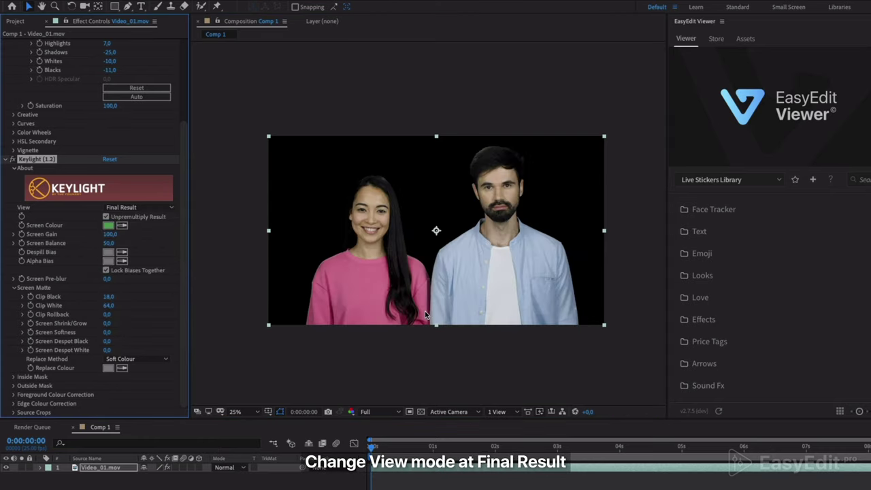
scroll(362, 291, up, 1)
scroll(363, 291, up, 2)
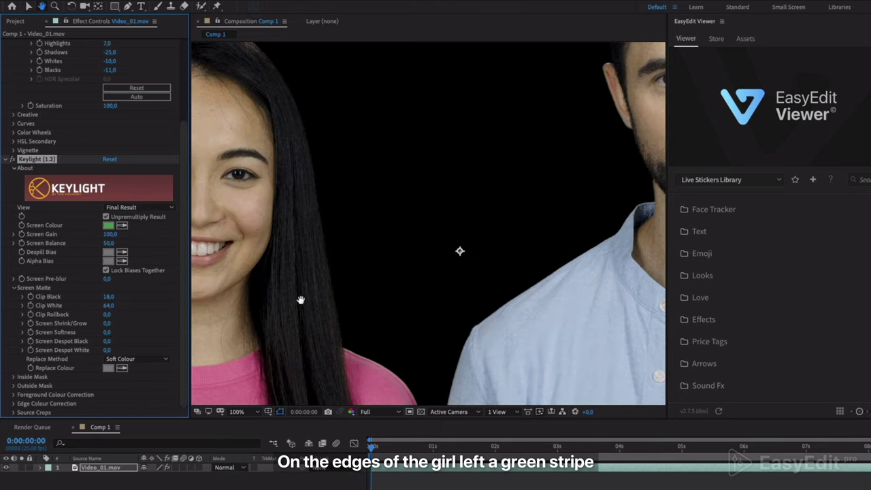
scroll(362, 291, up, 1)
drag(511, 200, 479, 244)
scroll(408, 247, up, 2)
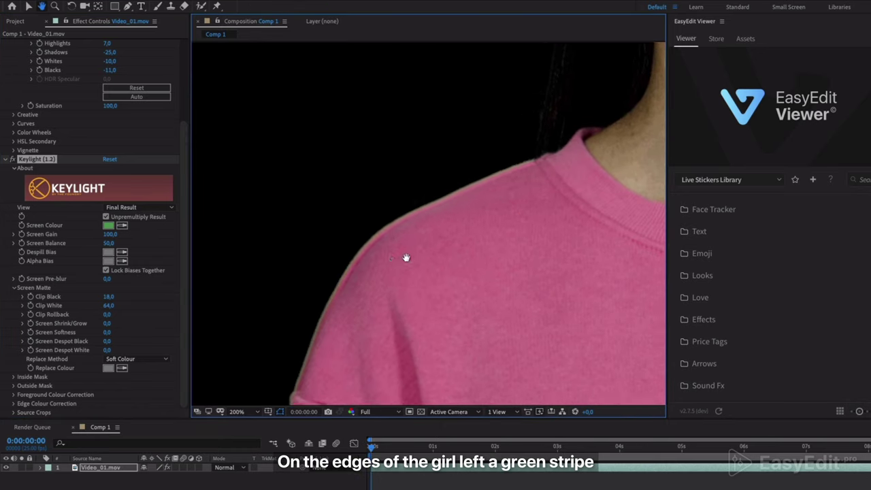
key(v)
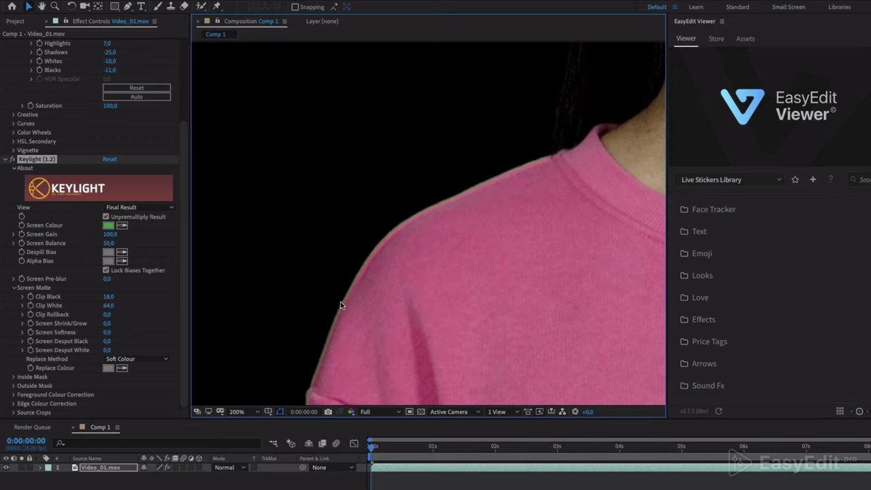
- Set Screen Shrink/Grow -1.2, Despot Black 4.4, Despot White 1.4 and Pre-blur 1.0
click(107, 324)
text(-1,2)
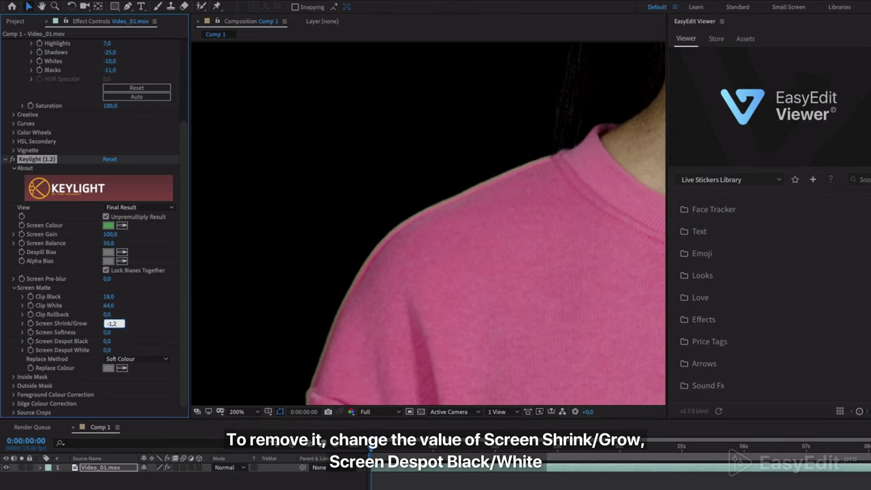
key(Return)
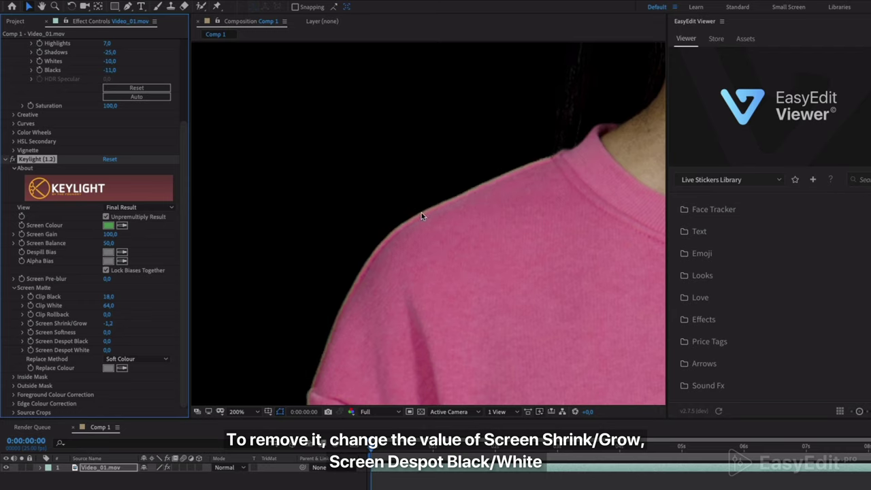
click(108, 341)
text(4,4)
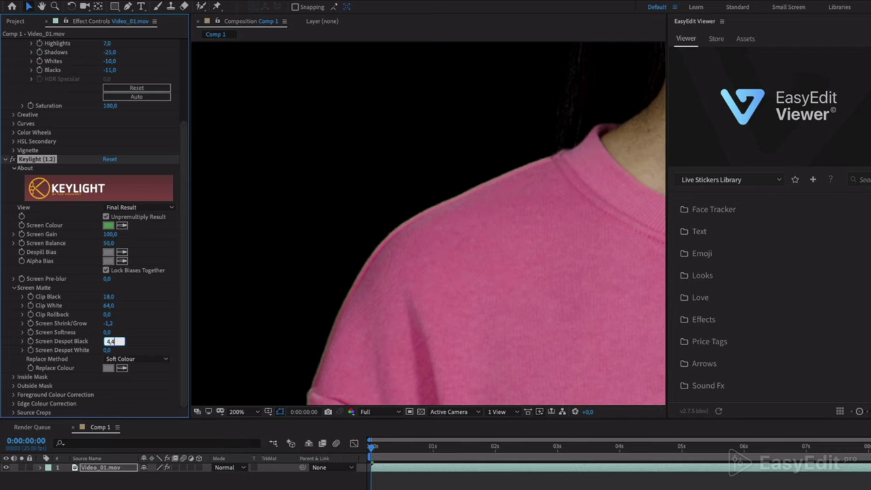
key(Return)
click(106, 350)
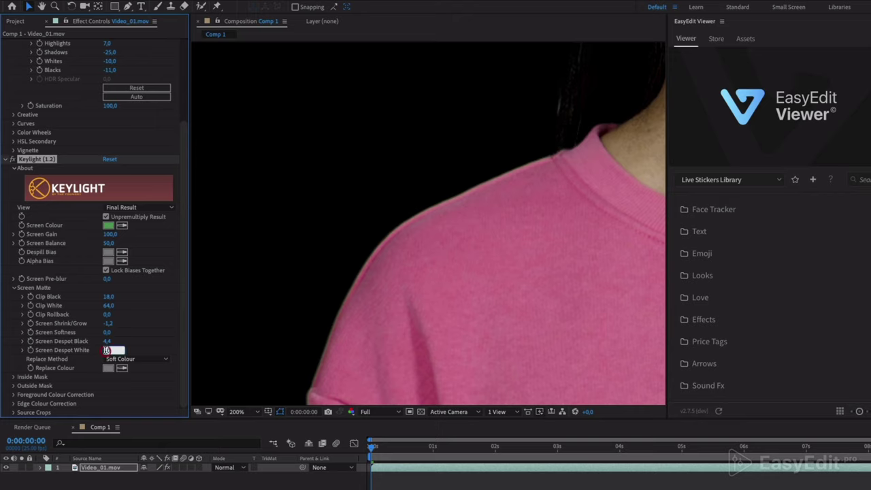
text(1,4)
key(Return)
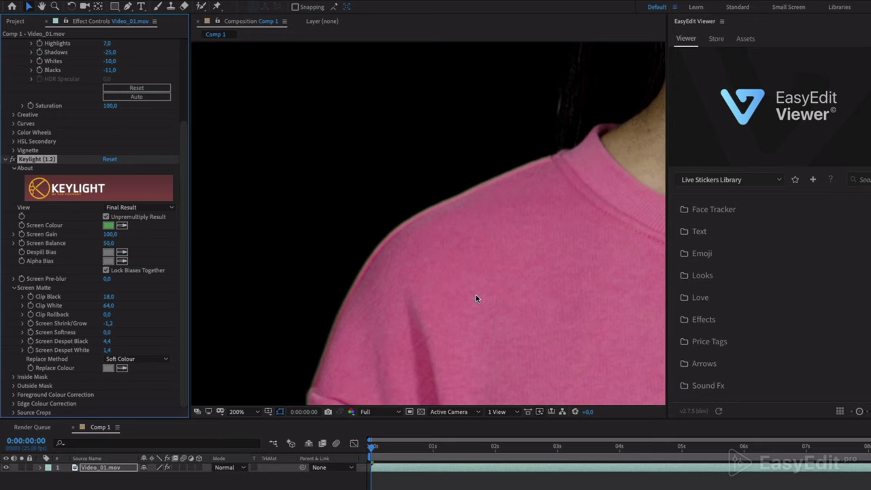
click(108, 279)
text(1)
key(Return)
- Set Keylight's Replace Method to Hard Colour to remove the green fringe on the woman's neck
key(slash)
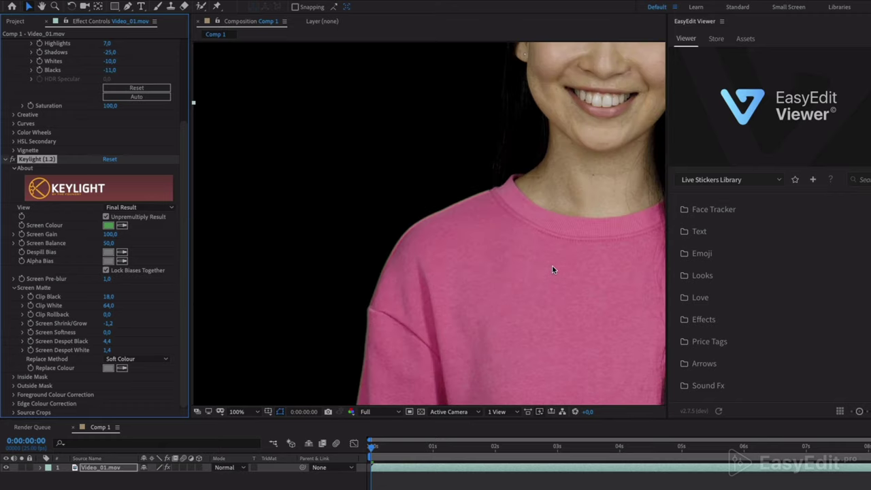
scroll(485, 251, up, 2)
key(period)
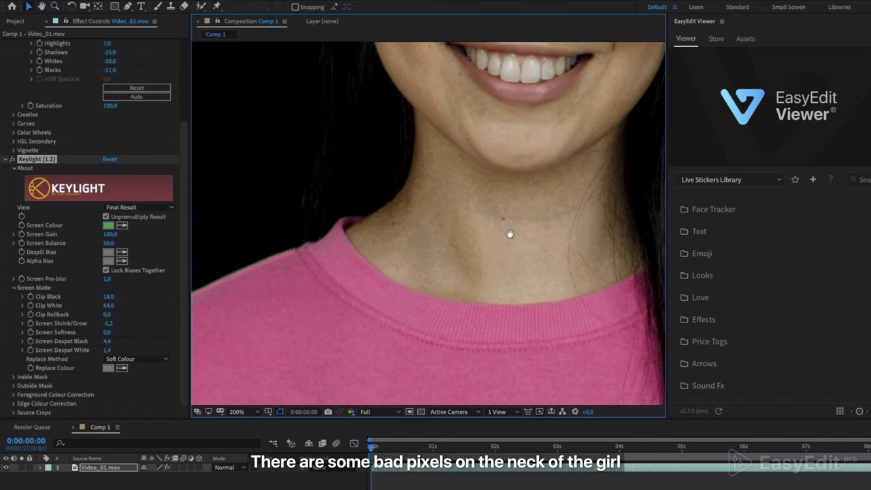
drag(509, 234, 426, 276)
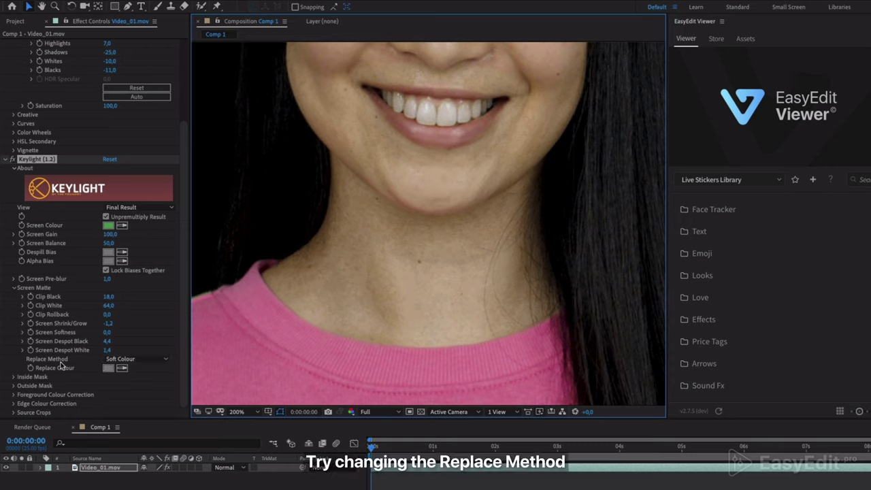
click(149, 360)
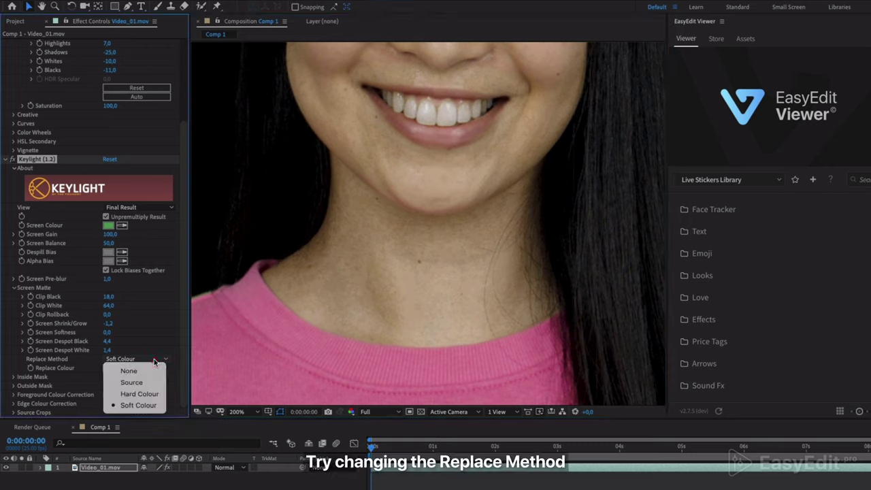
click(152, 394)
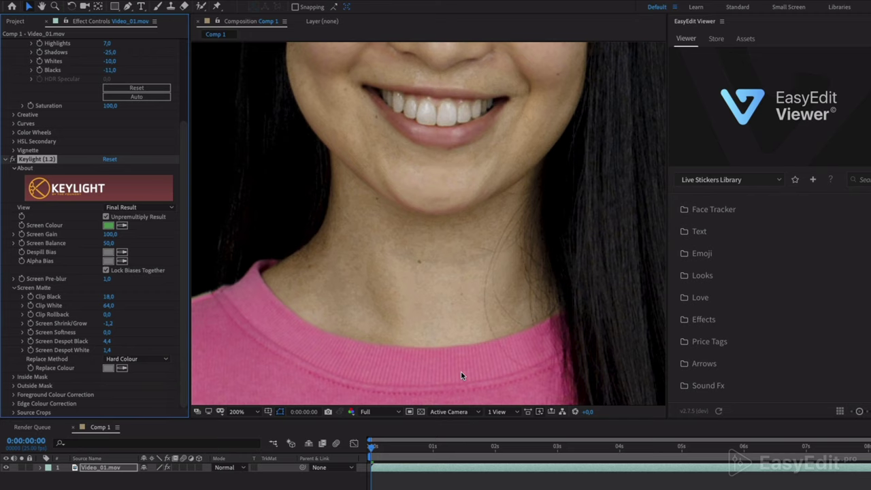
scroll(461, 371, down, 6)
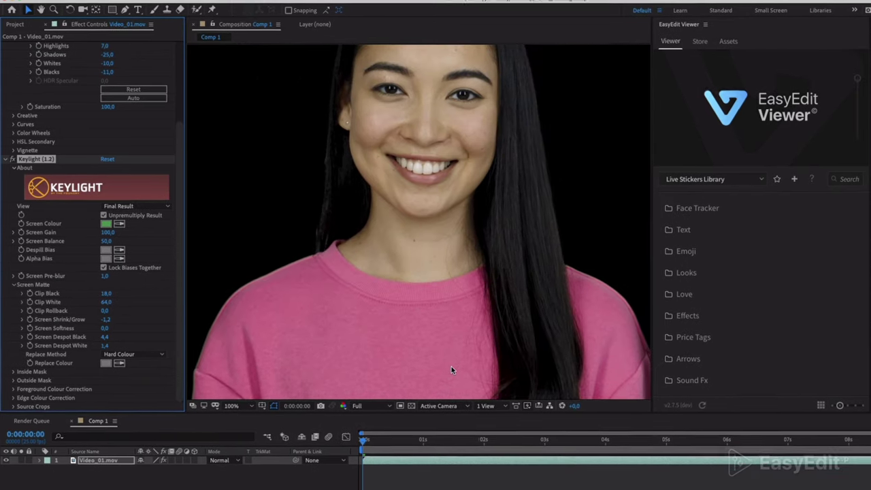
scroll(401, 224, up, 2)
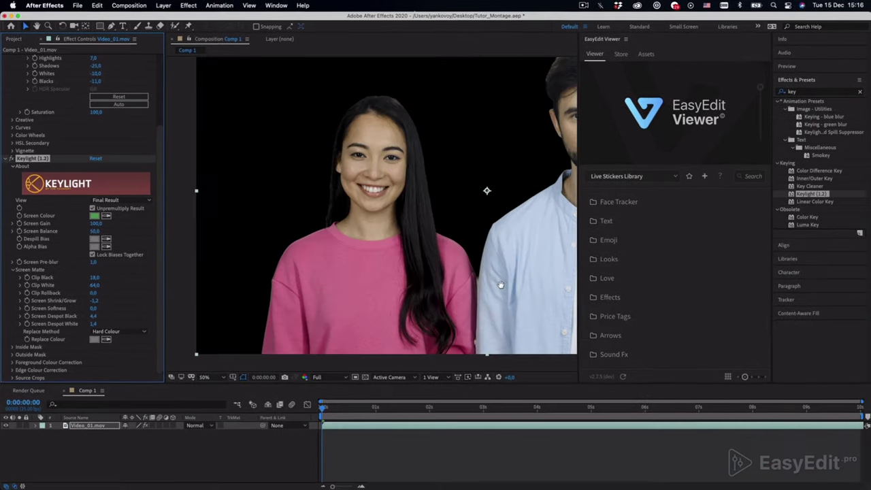
drag(411, 293, 374, 295)
click(374, 295)
key(comma)
key(comma)
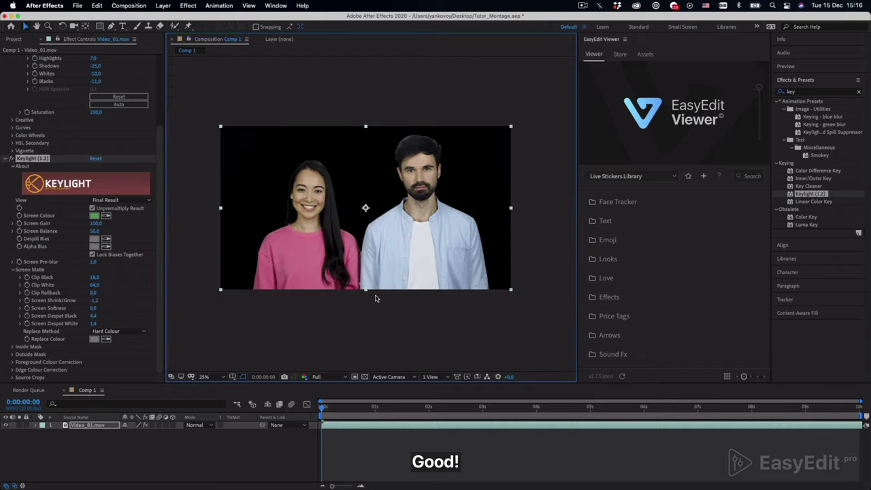
click(374, 313)
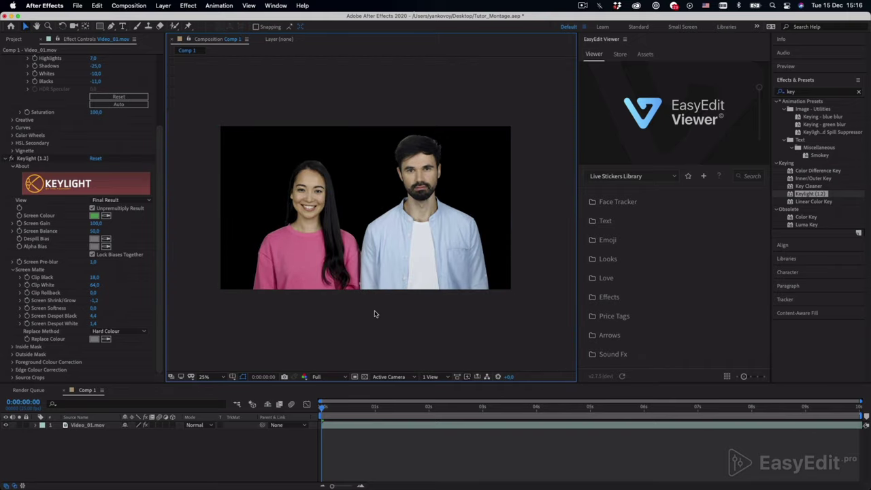
- Drag Background_01.jpg into Comp 1 beneath the Video_01.mov layer
click(15, 39)
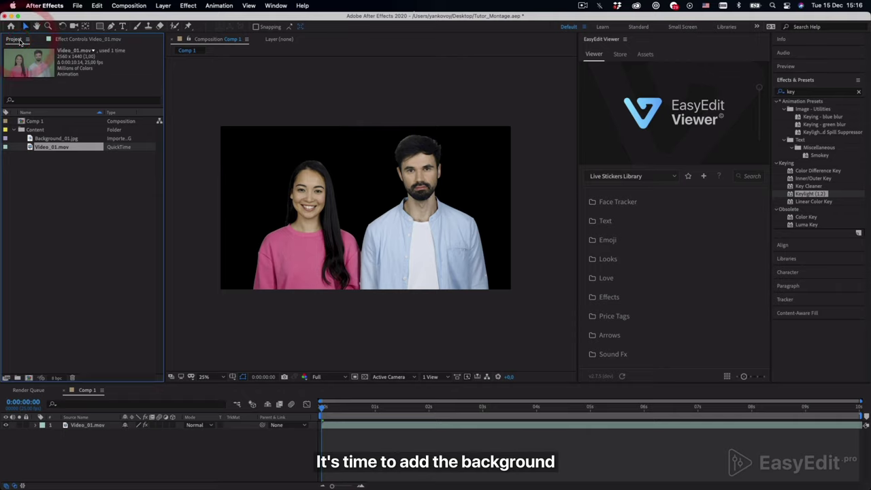
click(75, 139)
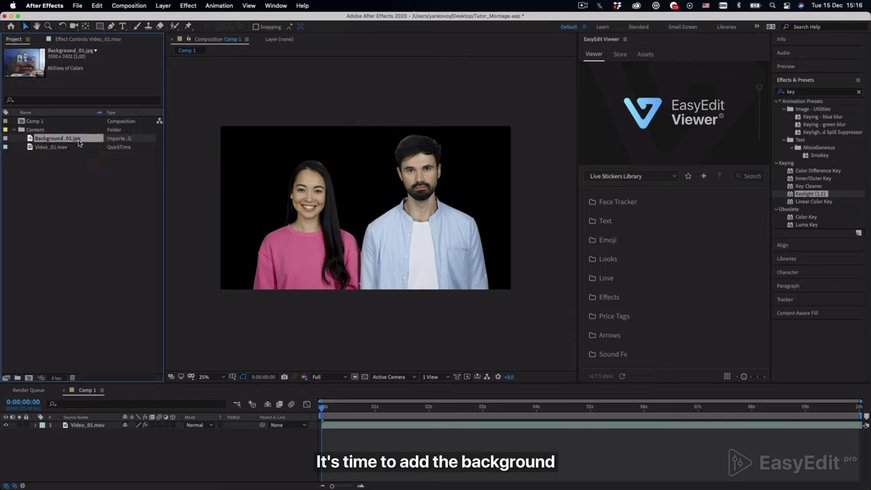
drag(78, 142, 94, 435)
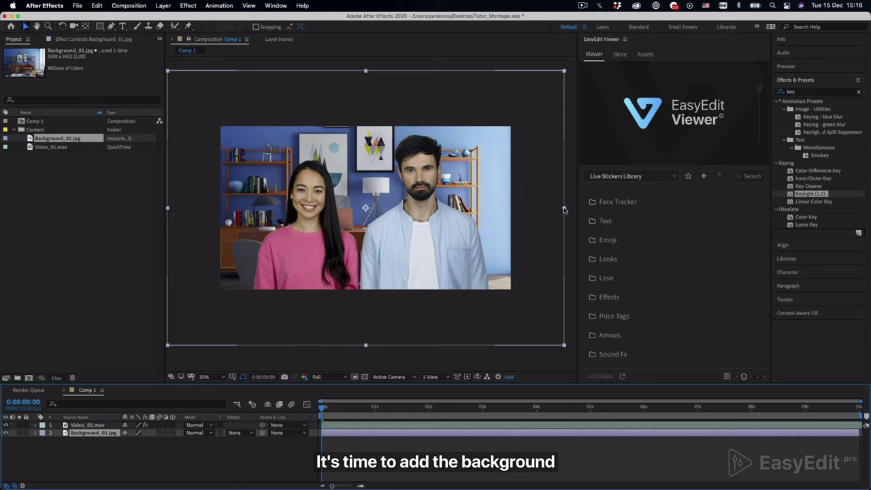
- Scale the background image down and nudge it slightly lower in the frame
drag(558, 209, 525, 223)
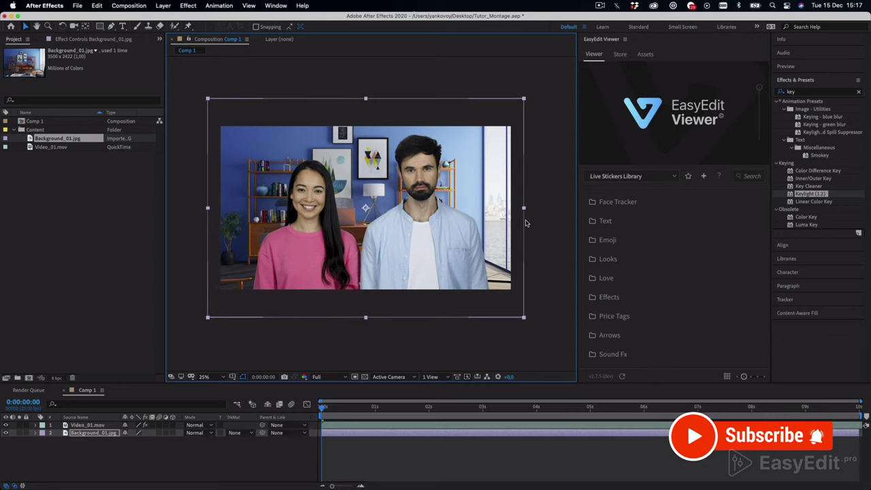
click(521, 218)
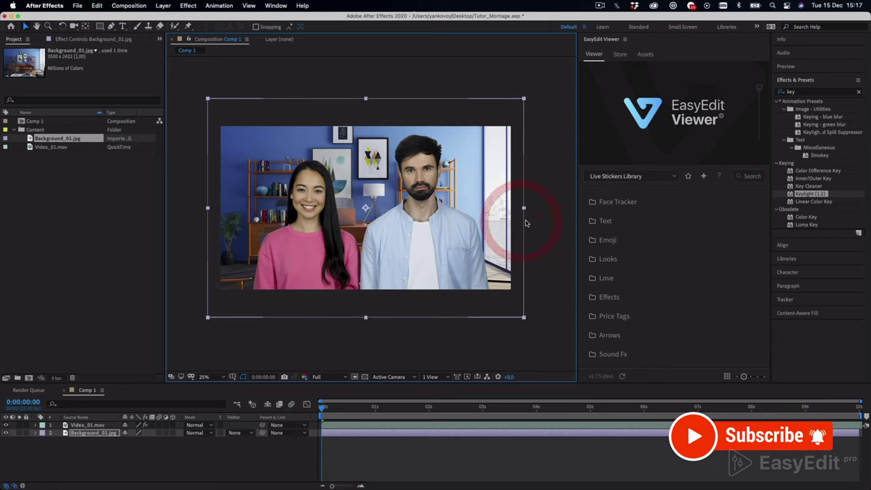
drag(486, 200, 486, 213)
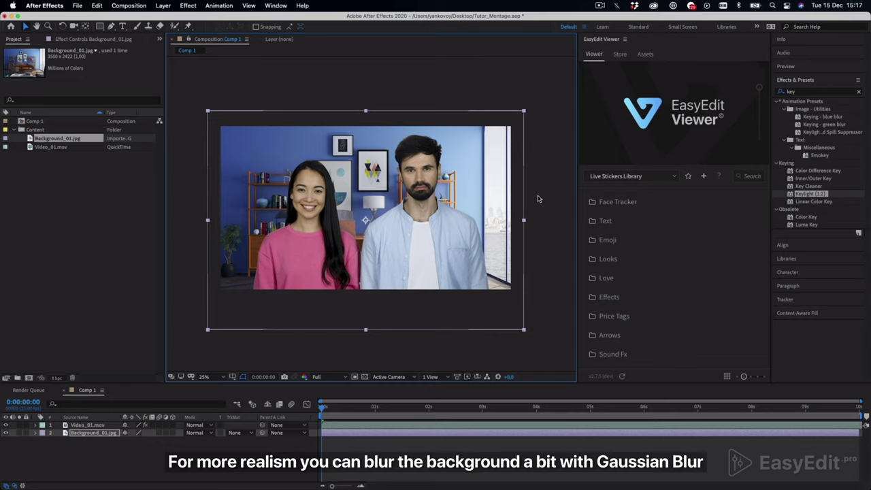
- Apply Gaussian Blur to Background_01.jpg with Blurriness set to 10
click(795, 93)
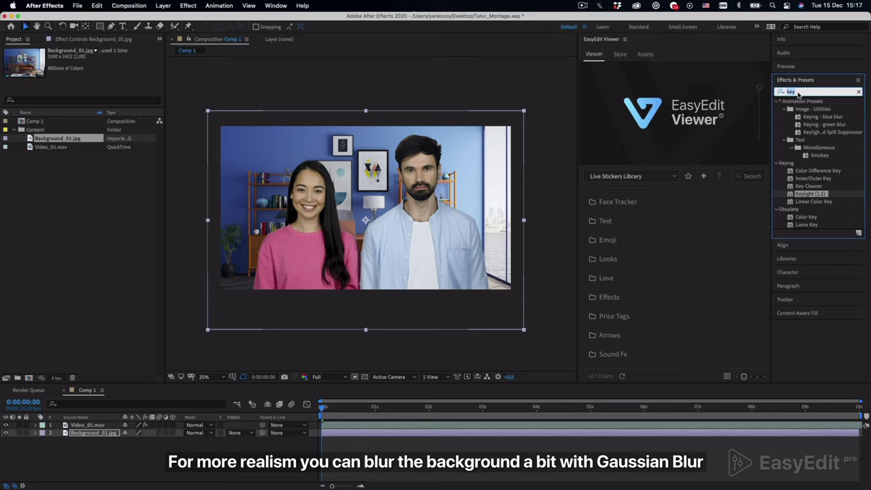
text(gau)
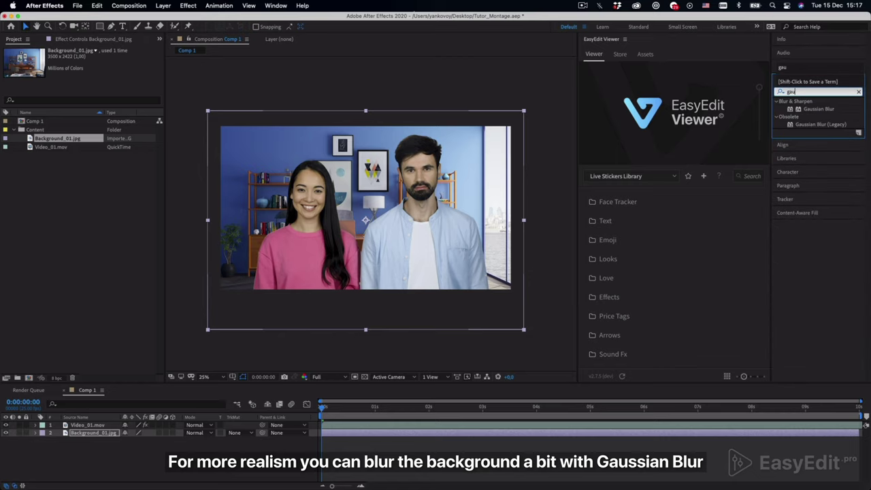
double_click(816, 109)
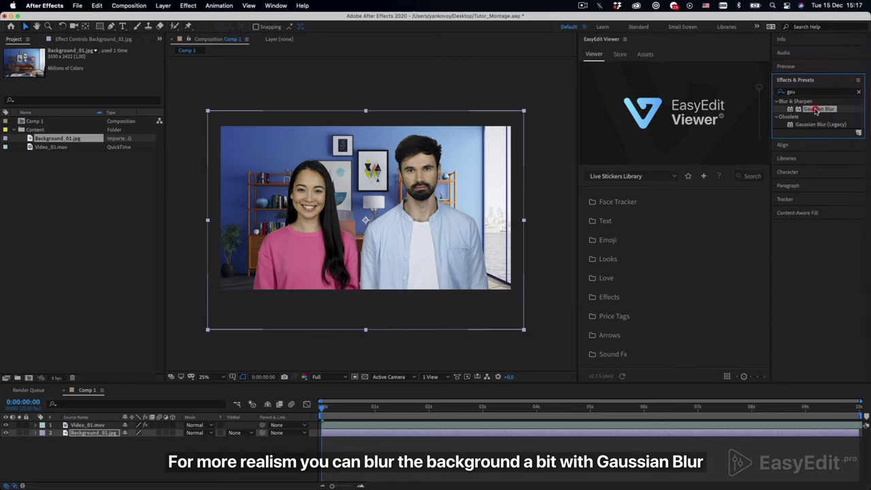
scroll(411, 202, up, 2)
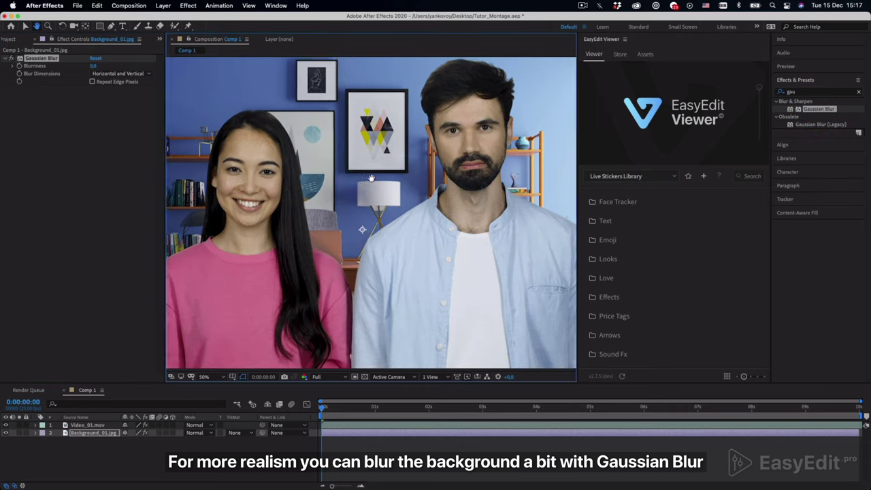
scroll(410, 201, up, 2)
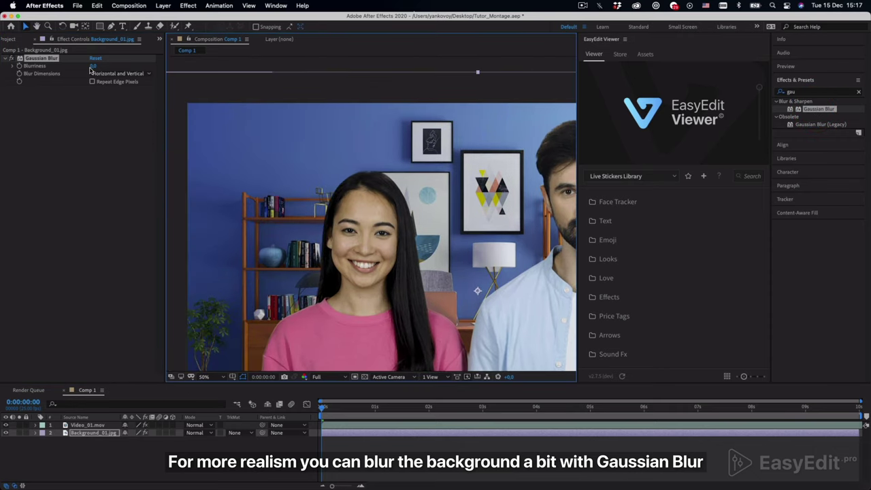
click(92, 66)
text(10)
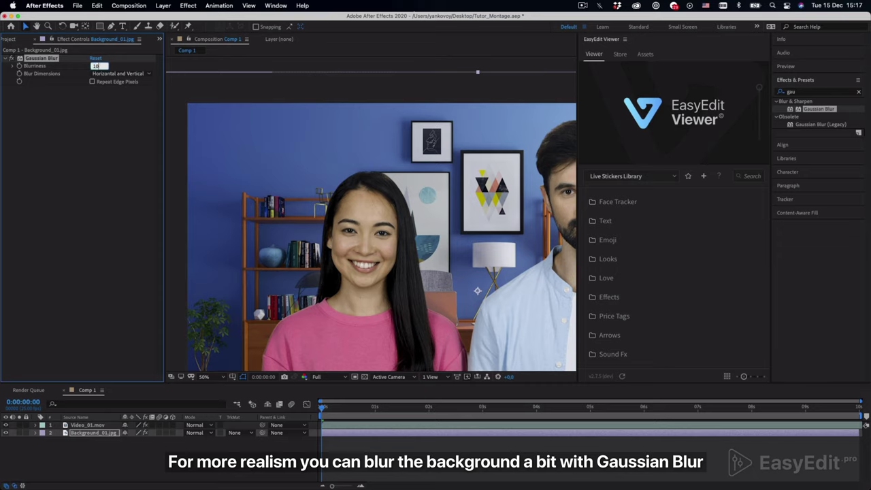
key(Return)
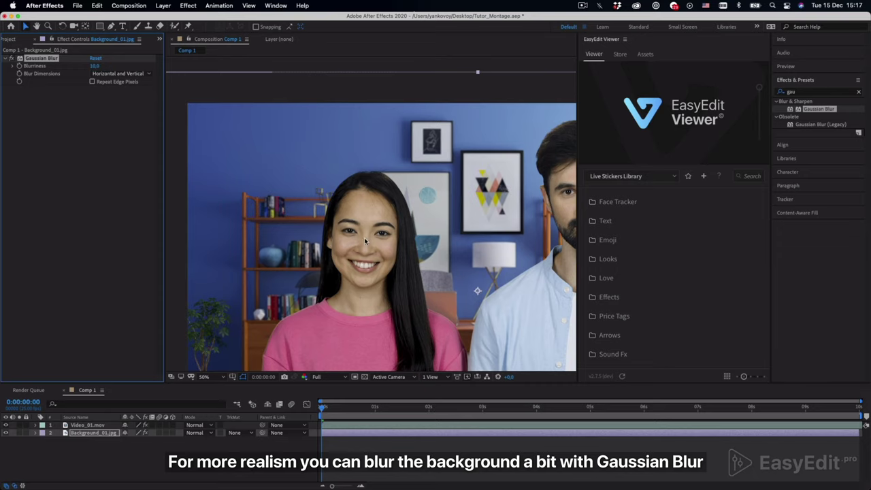
scroll(449, 269, down, 3)
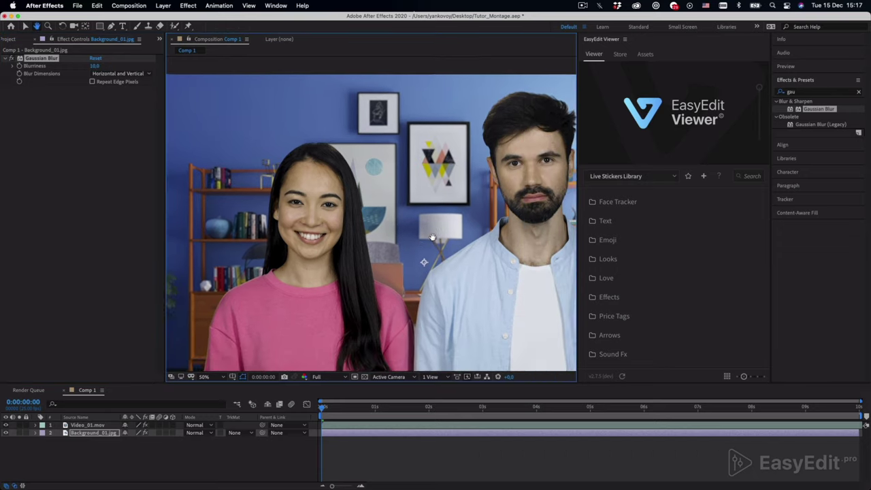
drag(457, 253, 429, 236)
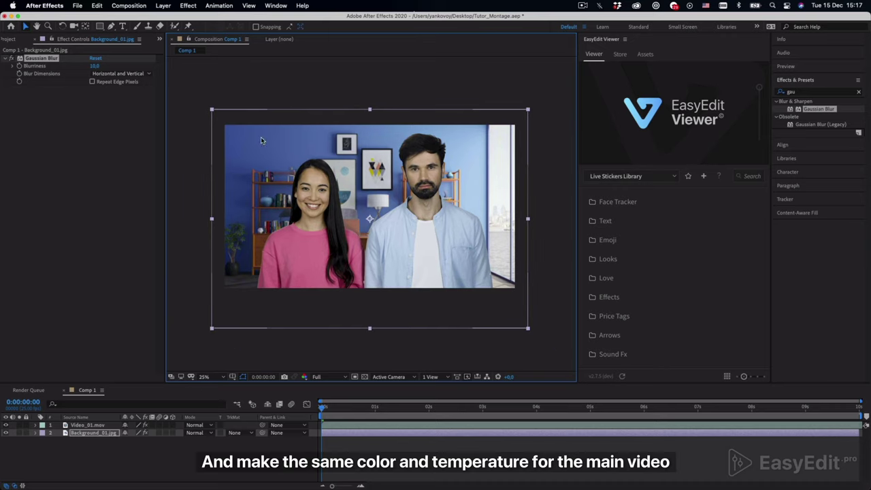
- Give Video_01.mov a Lumetri Temperature of -22 and Tint of 11
click(116, 425)
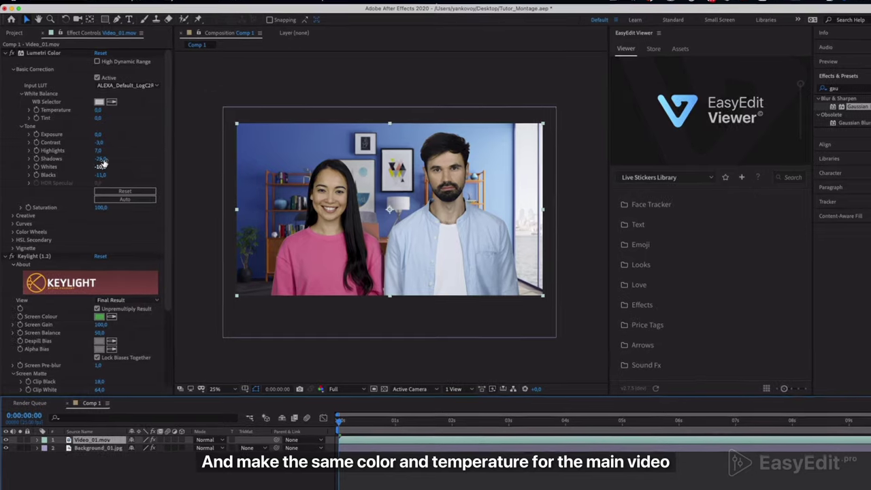
drag(100, 114, 95, 111)
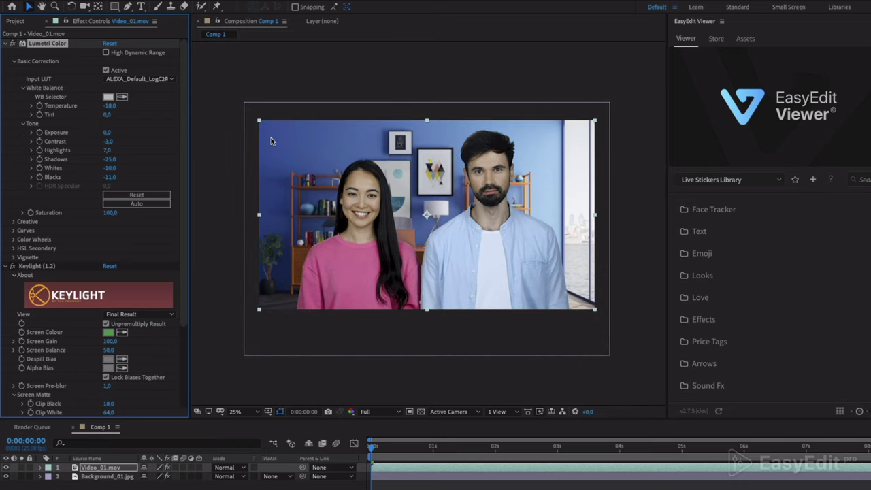
key(period)
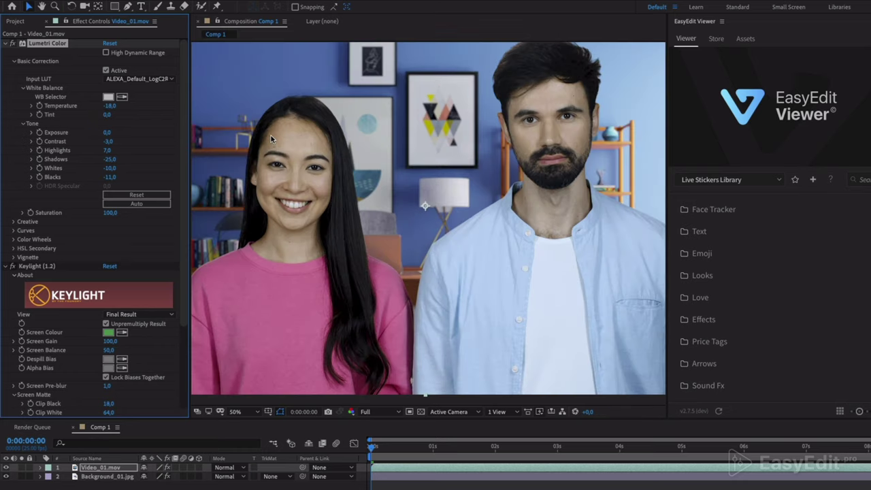
drag(269, 136, 319, 166)
click(109, 107)
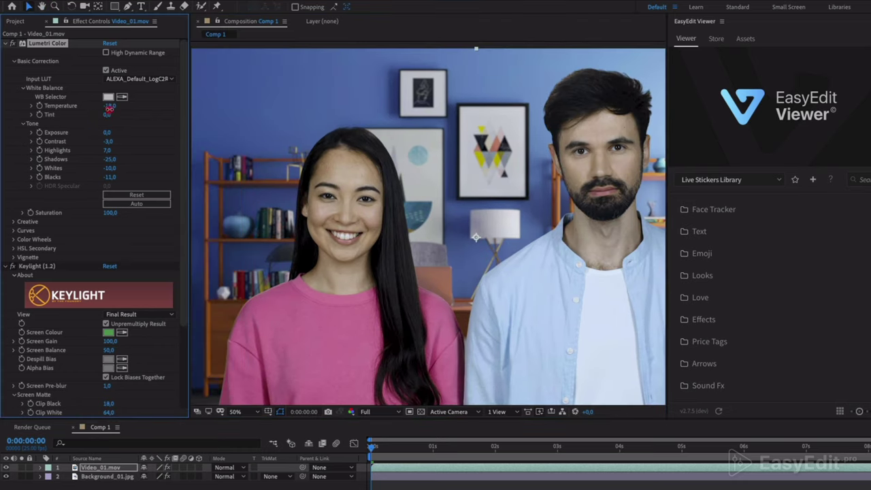
drag(108, 109, 110, 109)
drag(109, 115, 113, 116)
click(113, 116)
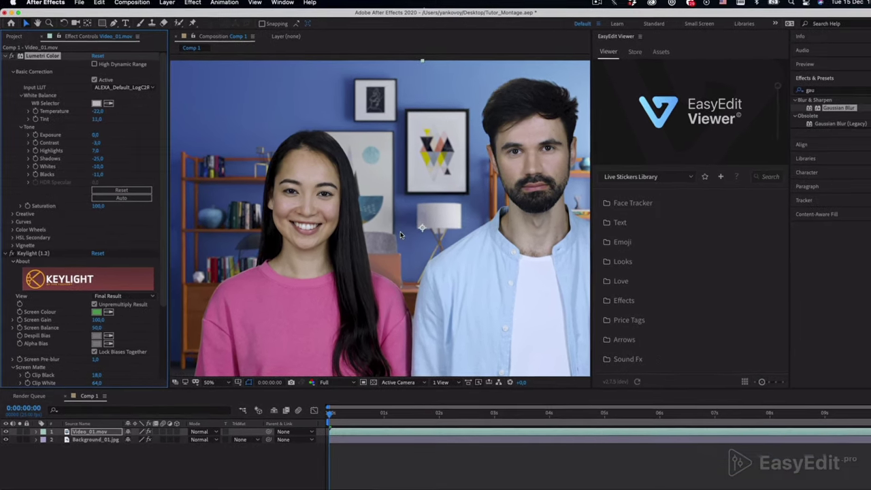
scroll(421, 241, down, 2)
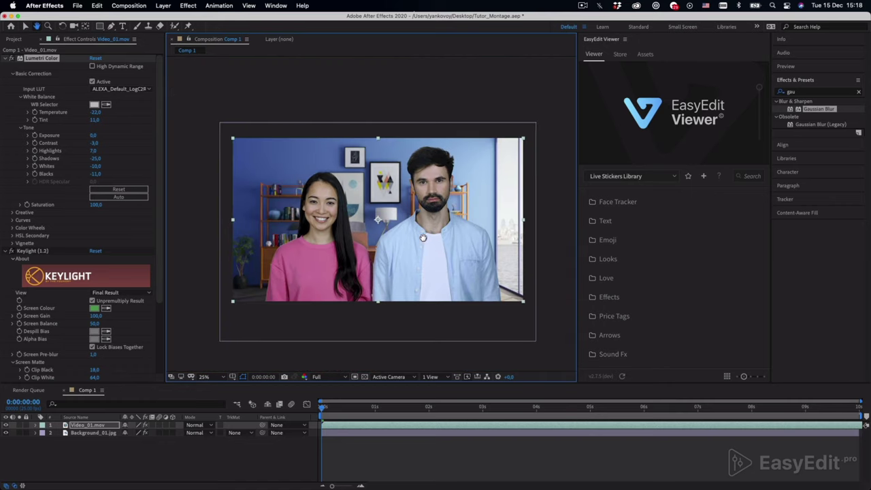
drag(420, 242, 408, 233)
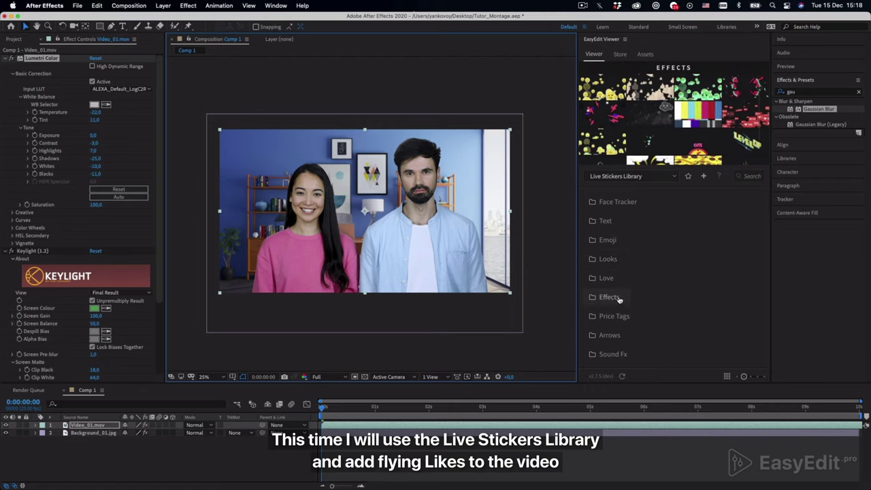
- Open the Effects sticker category and scroll down to the likes sticker
click(618, 297)
scroll(619, 299, down, 5)
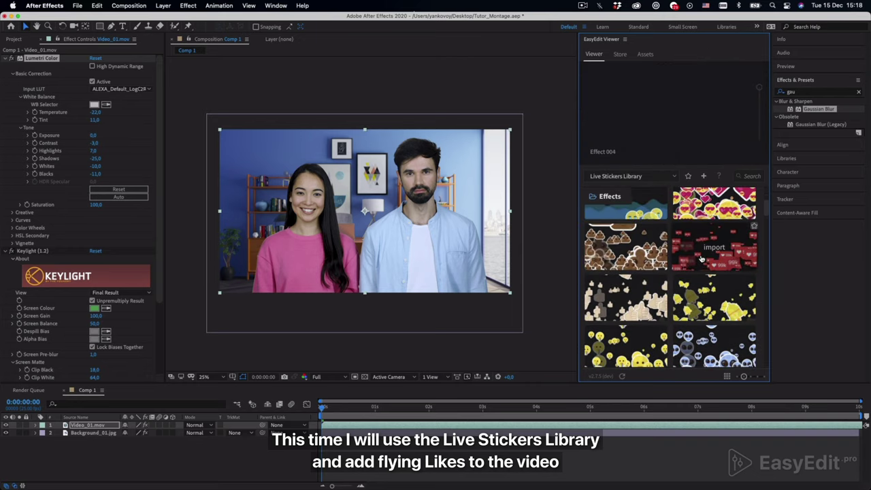
mouse_move(714, 247)
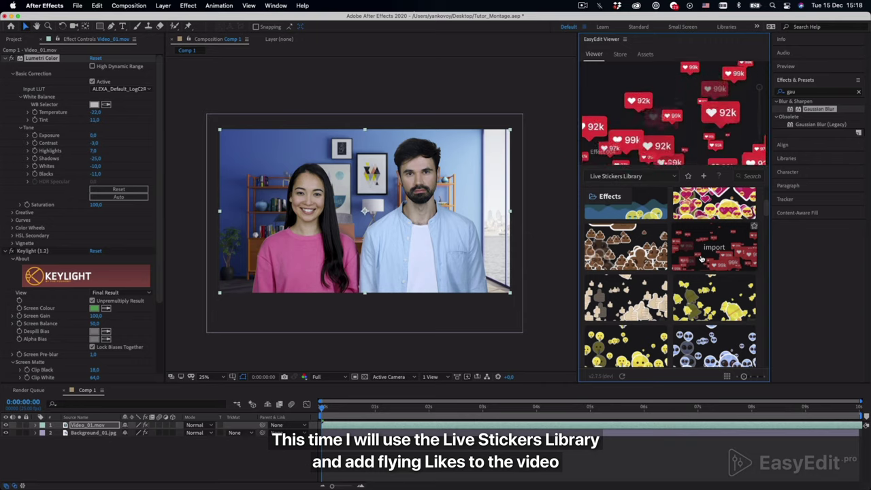
- Import the flying-likes sticker as Effect_004 1 and place it beneath Video_01.mov
click(701, 258)
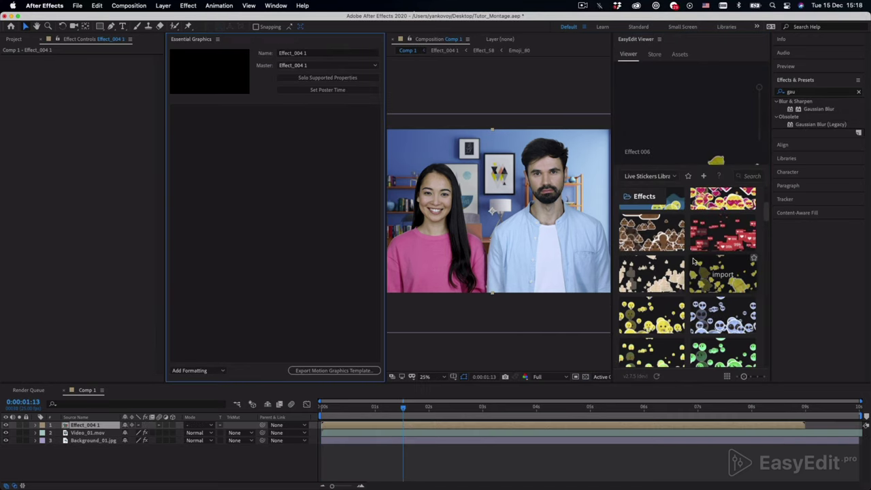
click(218, 40)
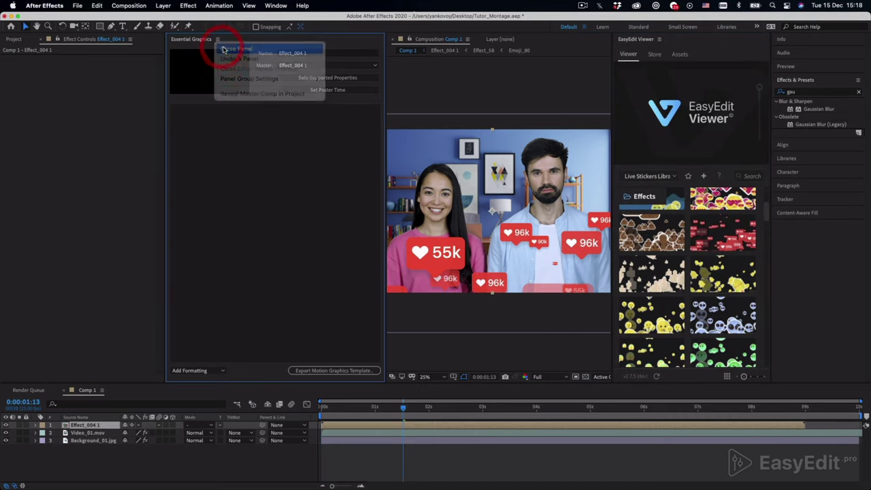
click(228, 48)
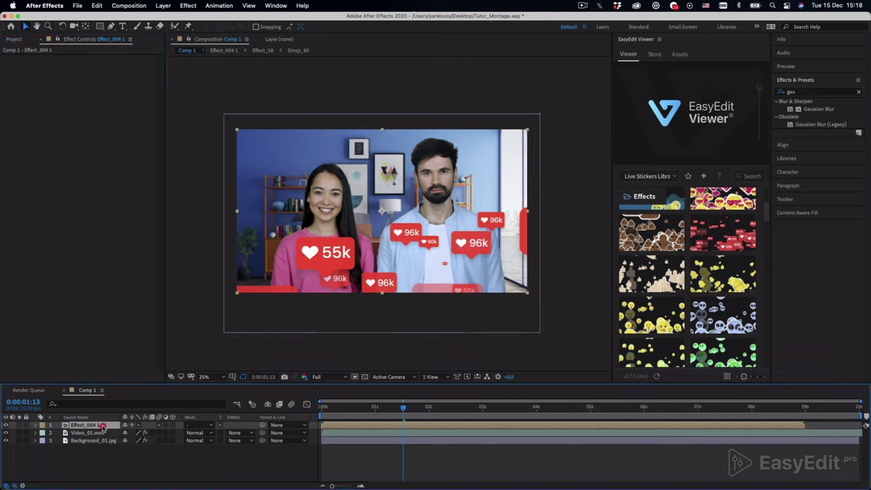
drag(103, 427, 103, 440)
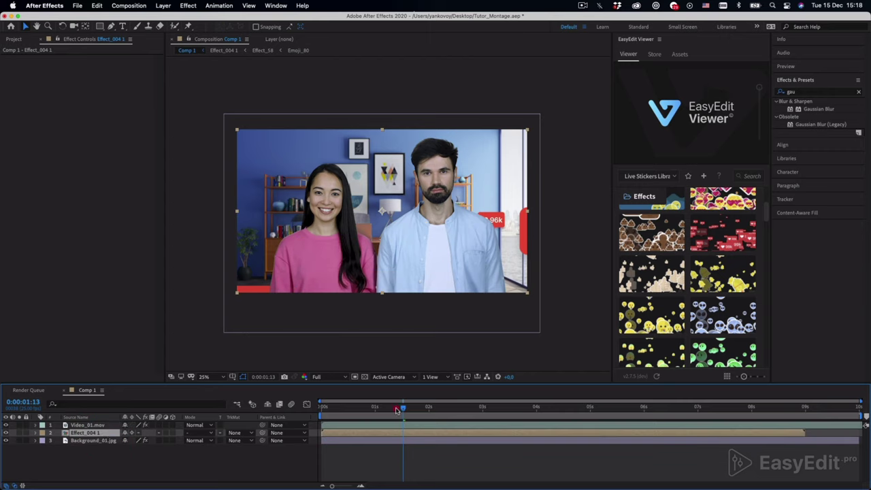
drag(403, 406, 321, 407)
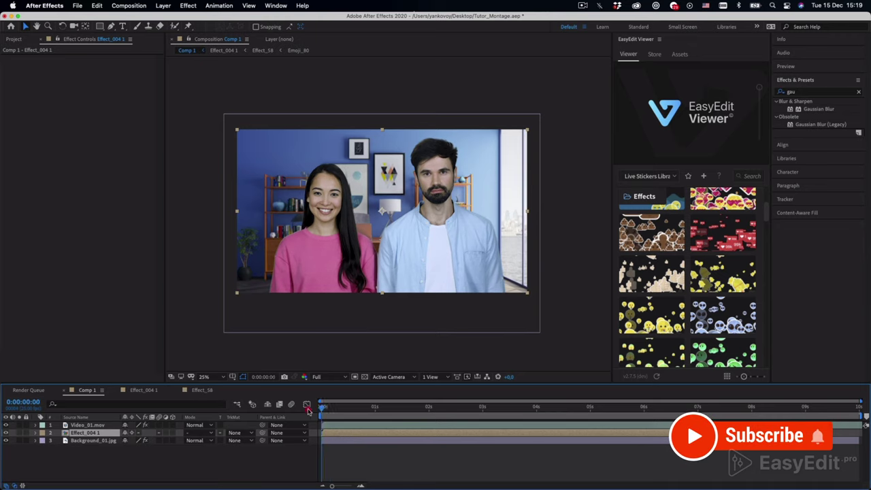
- Preview the composite and scrub the playhead to about two seconds
click(303, 404)
key(space)
click(808, 406)
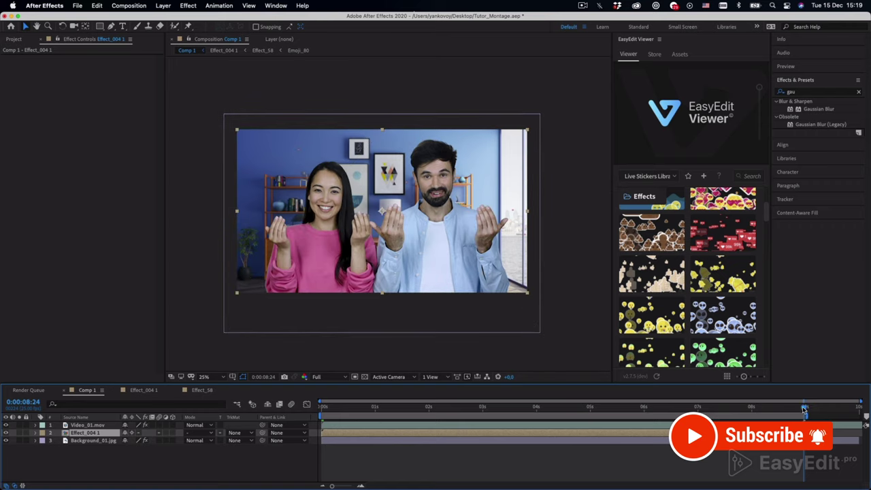
click(561, 406)
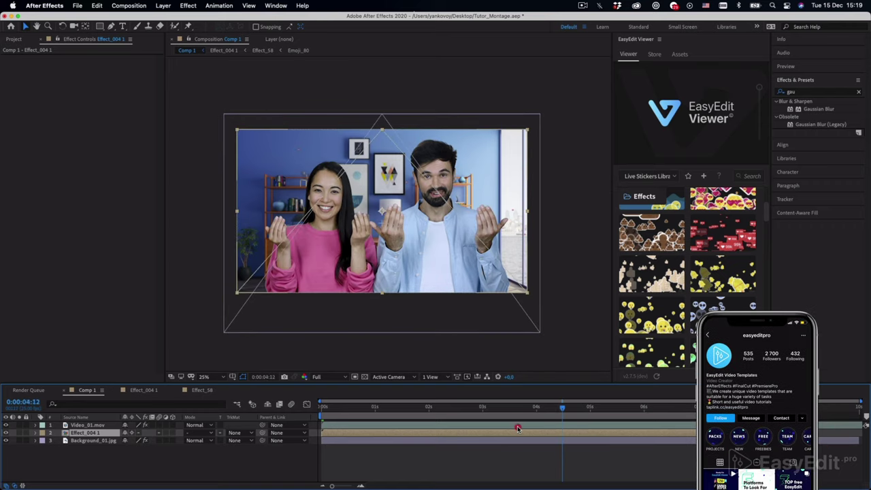
drag(435, 428, 428, 425)
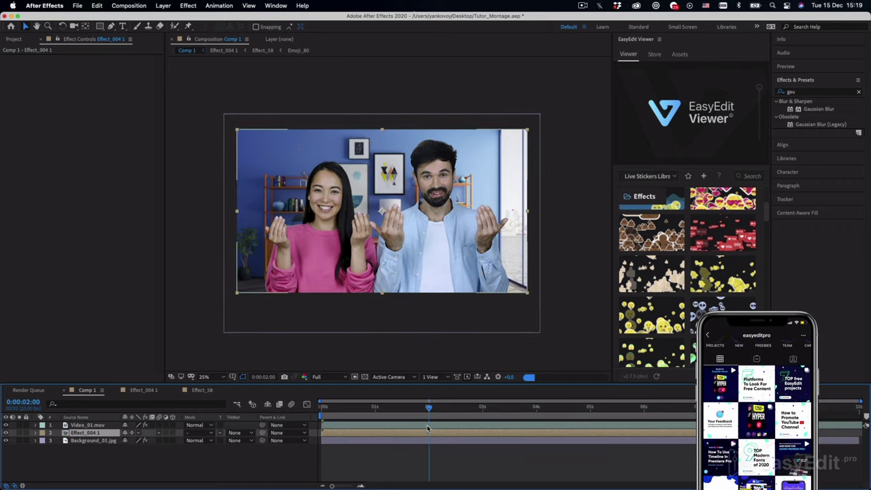
- Shift the Effect_004 1 layer to start at one second and preview from 0:00
click(379, 435)
drag(379, 435, 425, 441)
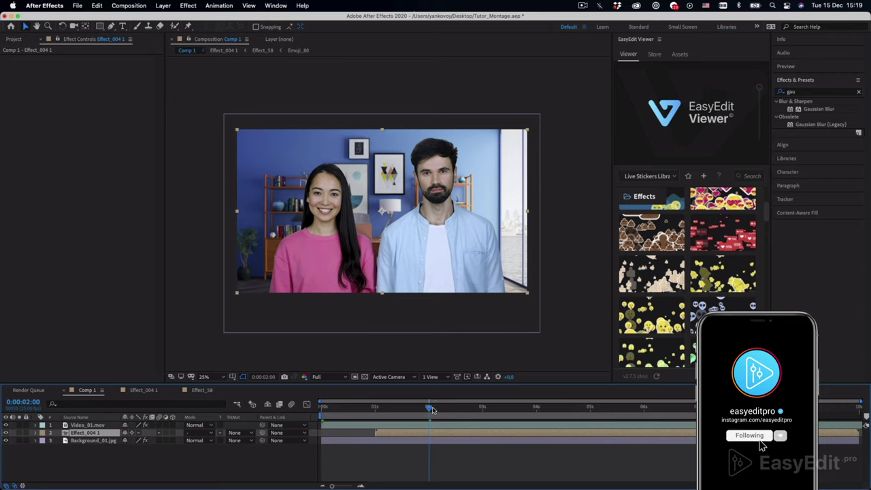
drag(430, 406, 312, 418)
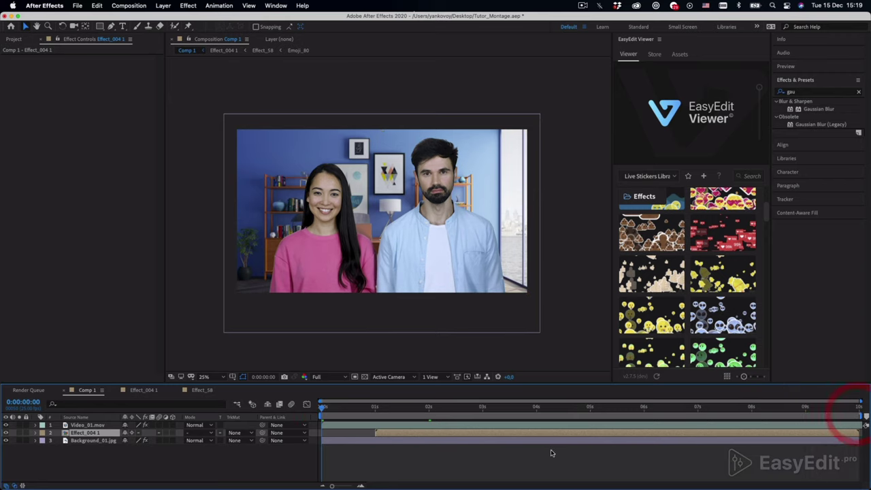
key(space)
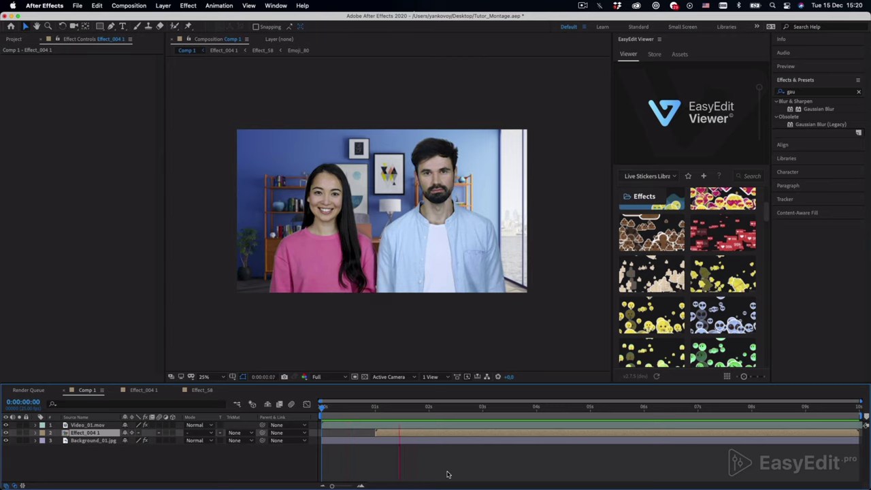